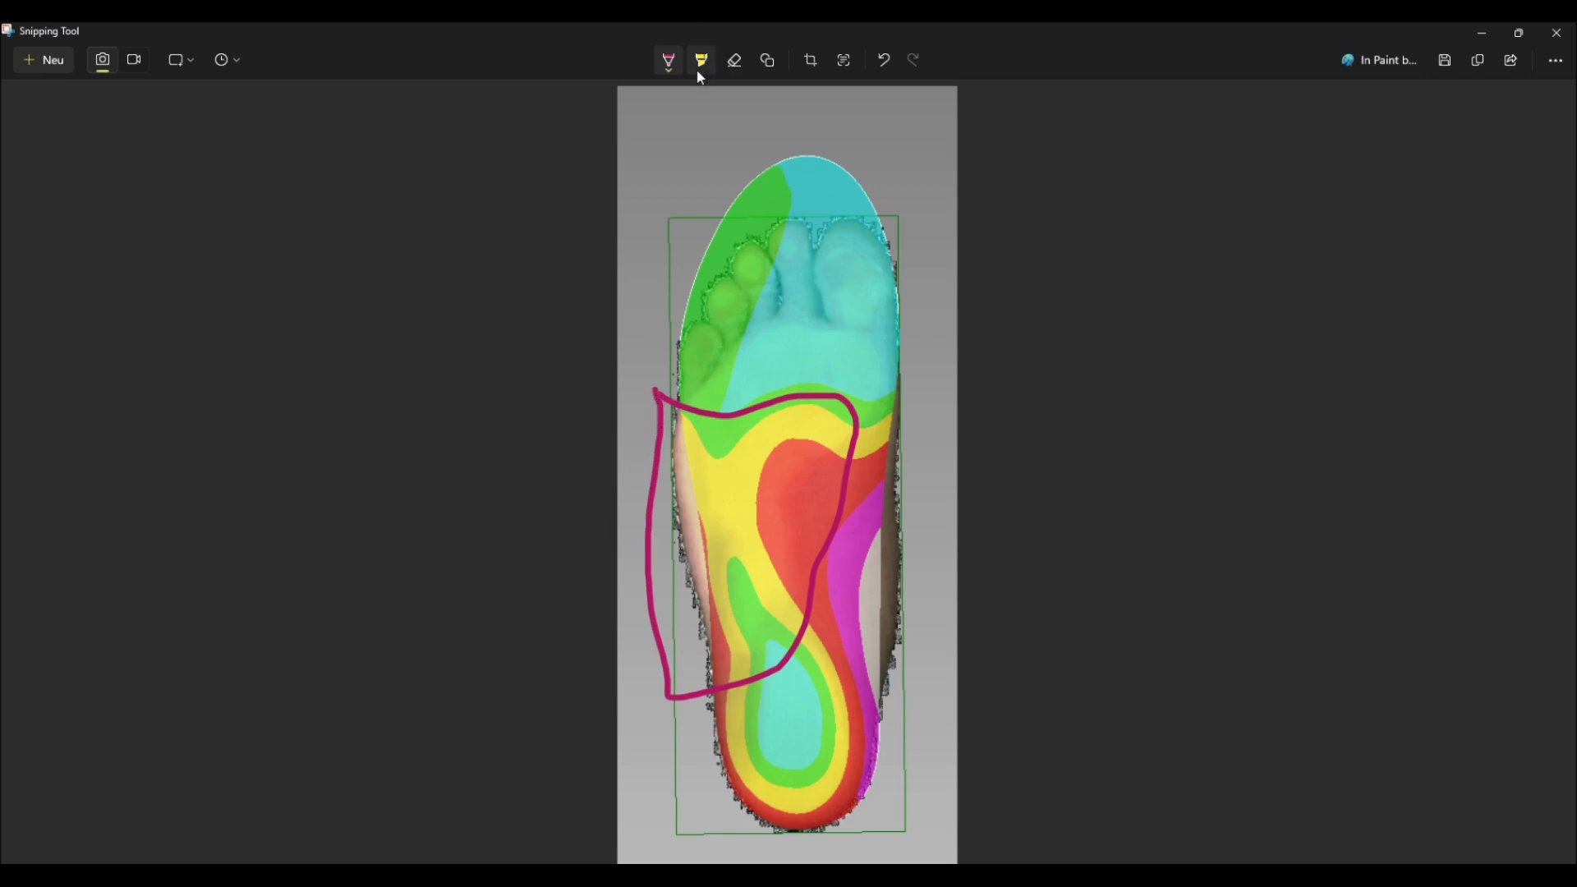
Step: Annotate the foot pressure screenshot with purple arrows showing the load shifting across the midfoot
{"action": "left_click", "coordinate": [675, 77]}
{"action": "left_click", "coordinate": [605, 218]}
{"action": "left_click", "coordinate": [648, 507]}
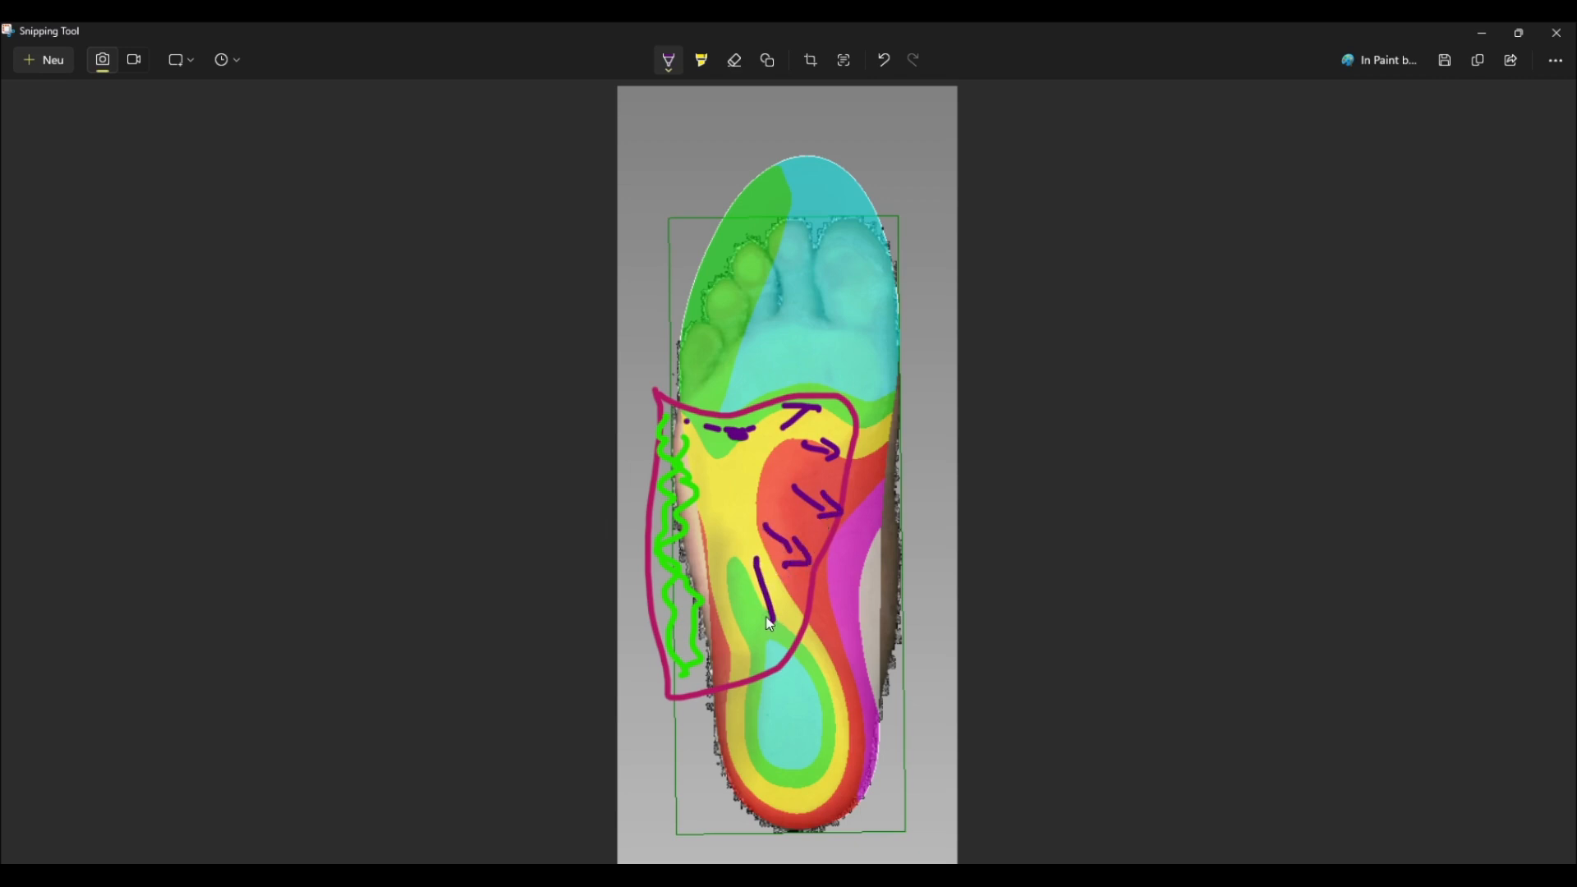
{"action": "left_click_drag", "start_coordinate": [768, 613], "coordinate": [774, 630]}
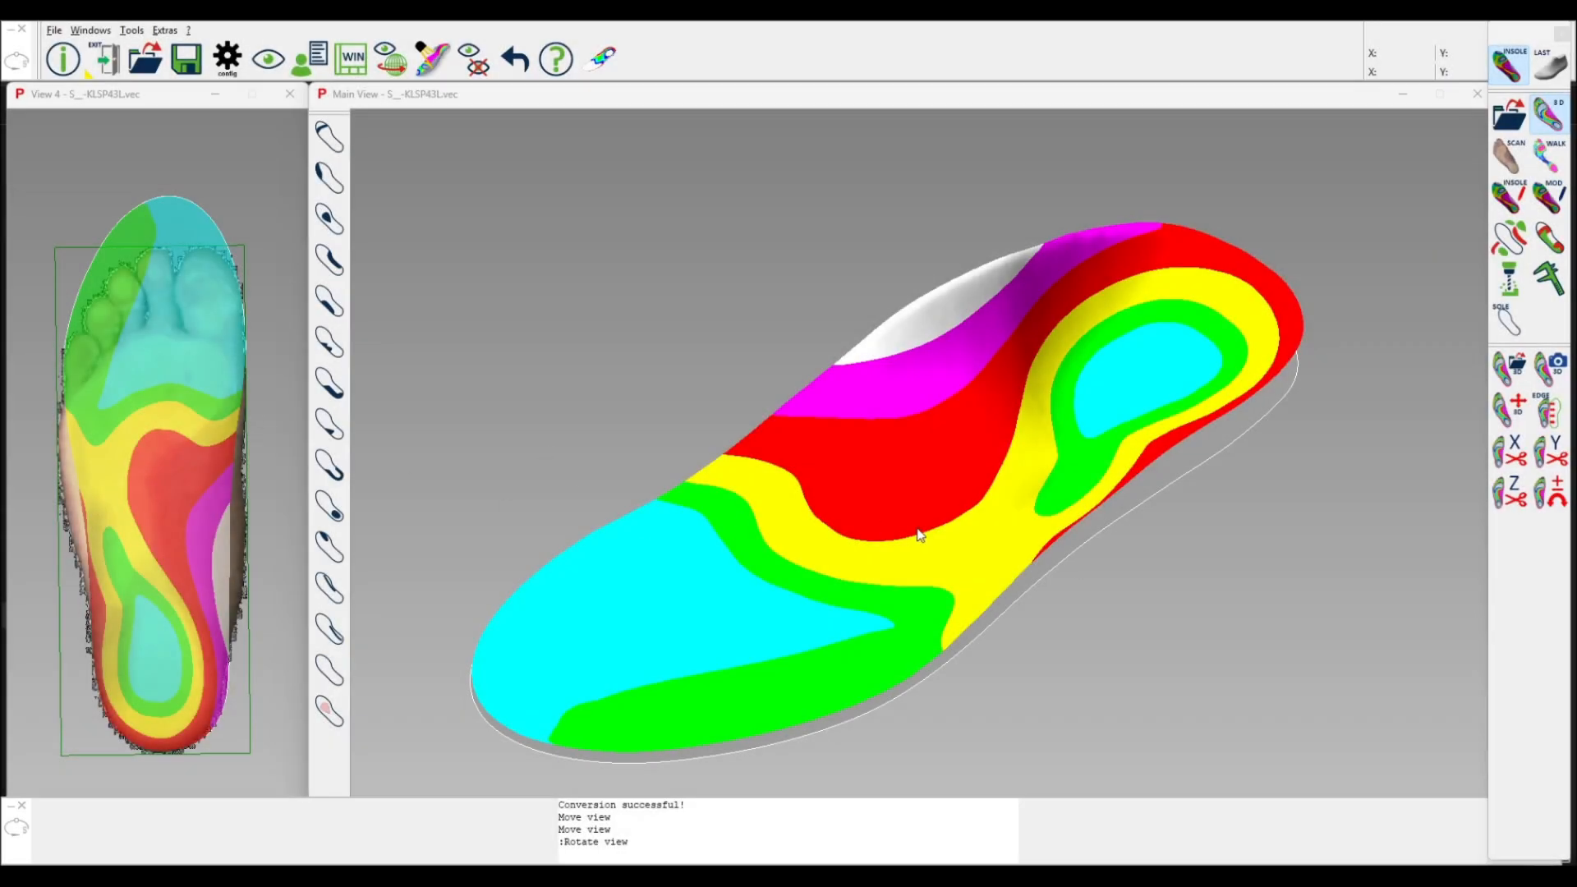
{"action": "left_click_drag", "start_coordinate": [919, 535], "coordinate": [922, 490]}
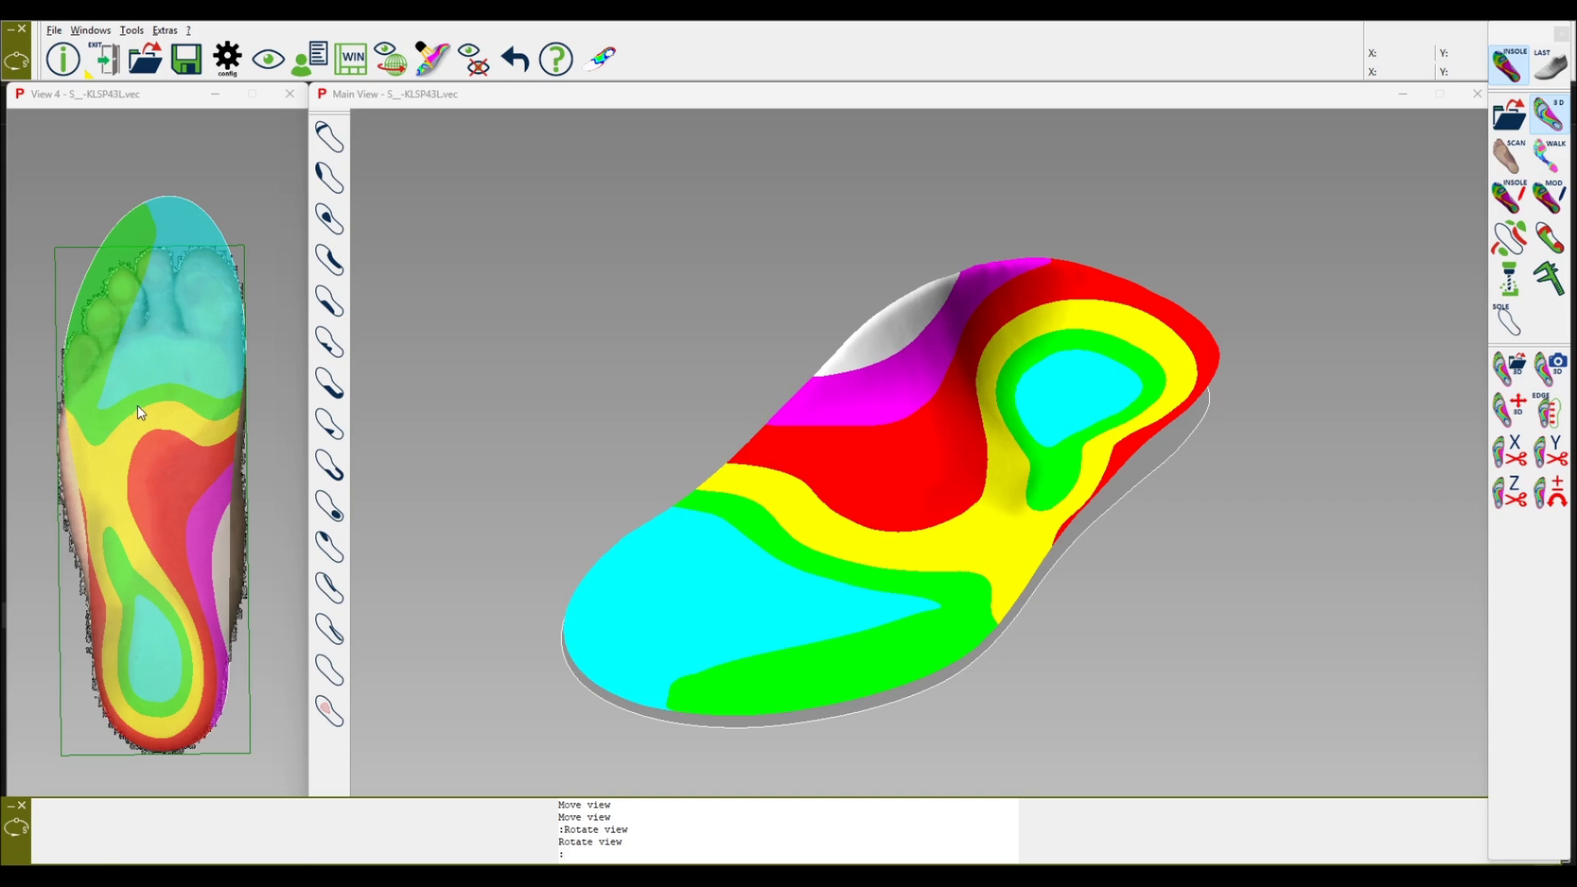
Step: Start the pelot correction and outline a closed polygon across the midfoot in the top view, then set its centre point
{"action": "left_click", "coordinate": [1510, 197]}
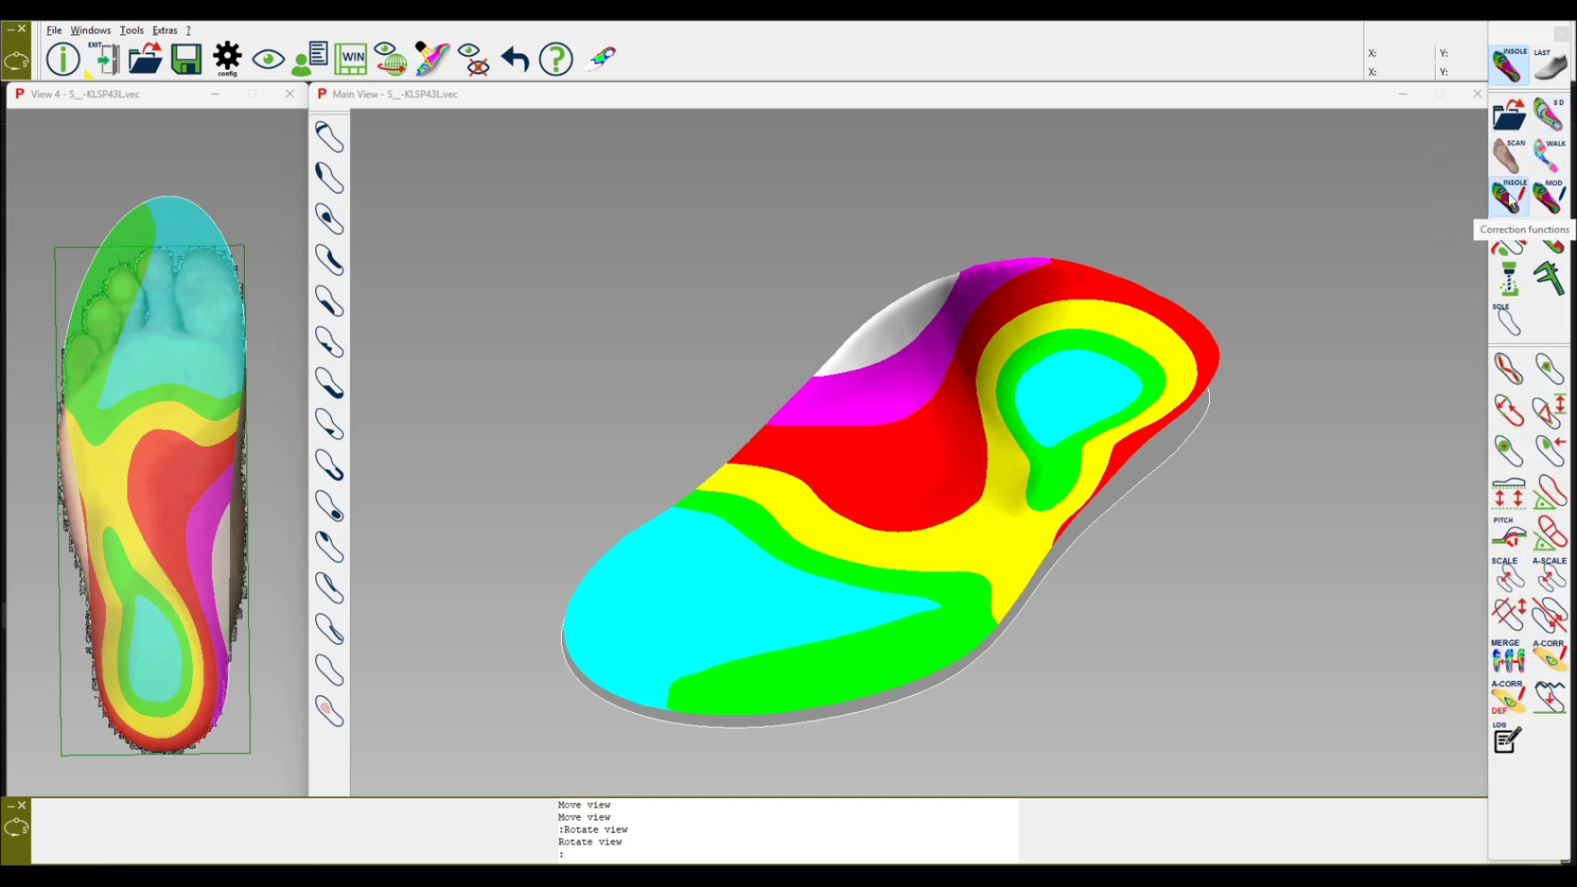
{"action": "left_click", "coordinate": [1548, 371]}
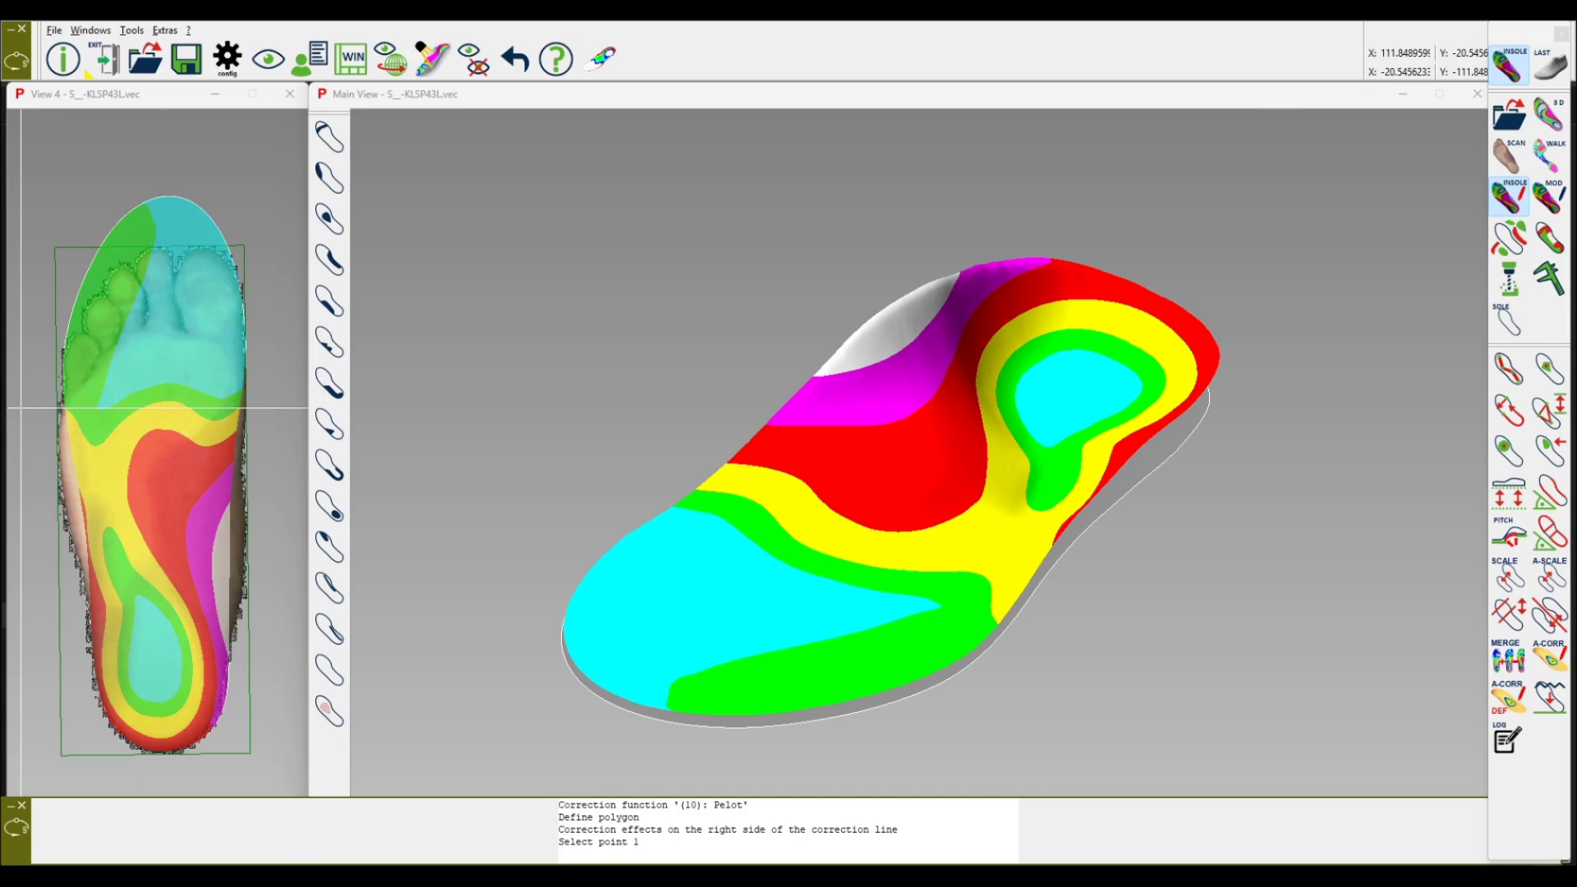
{"action": "left_click", "coordinate": [31, 404]}
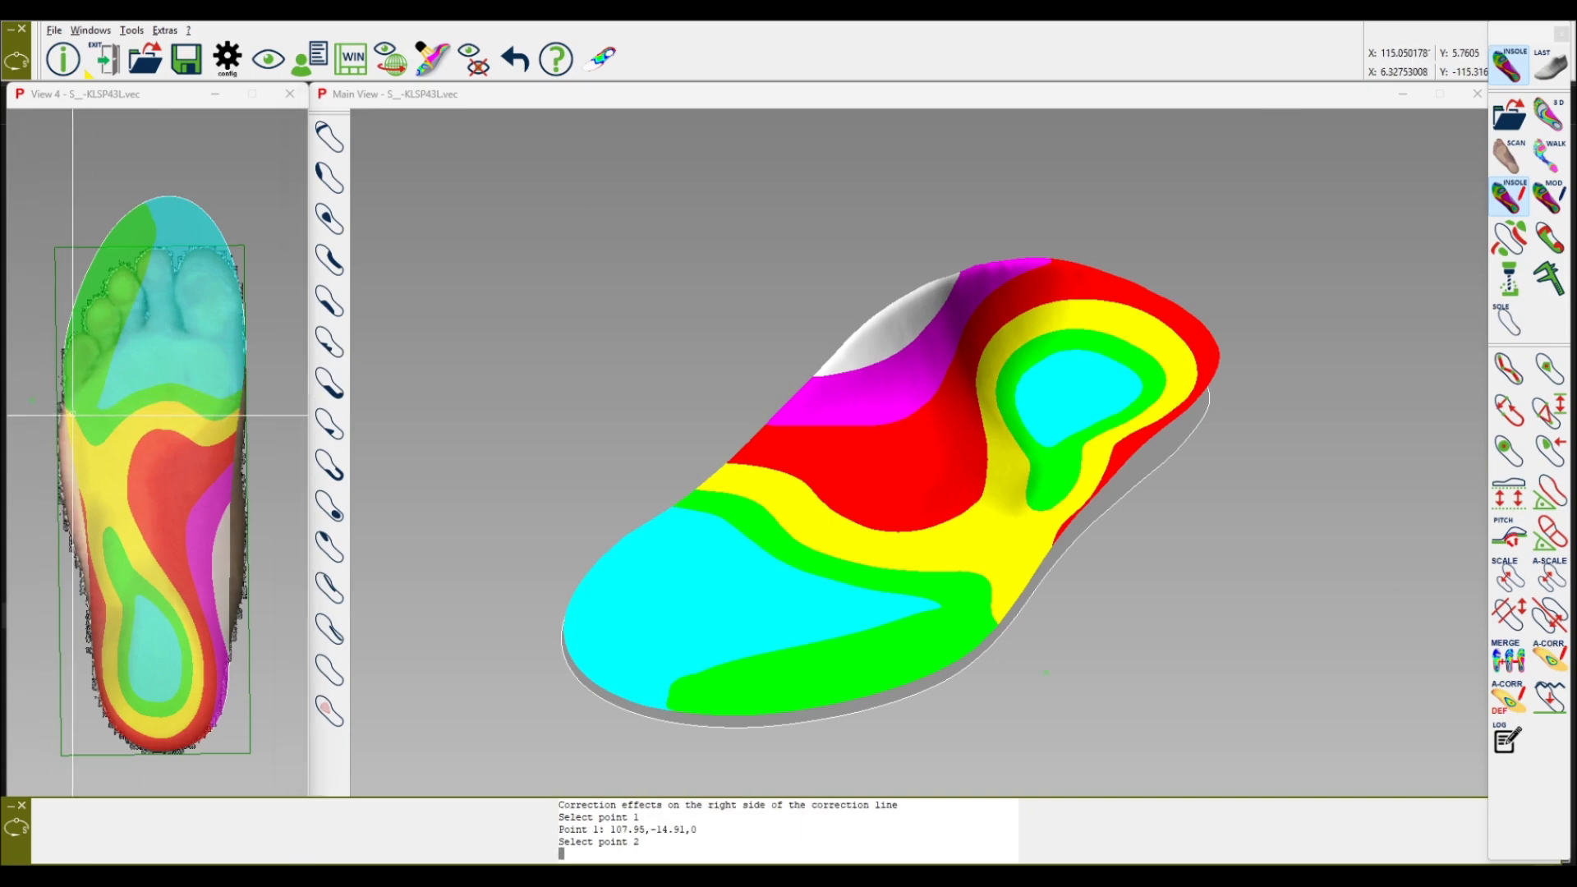
{"action": "left_click", "coordinate": [104, 419]}
{"action": "left_click", "coordinate": [181, 401]}
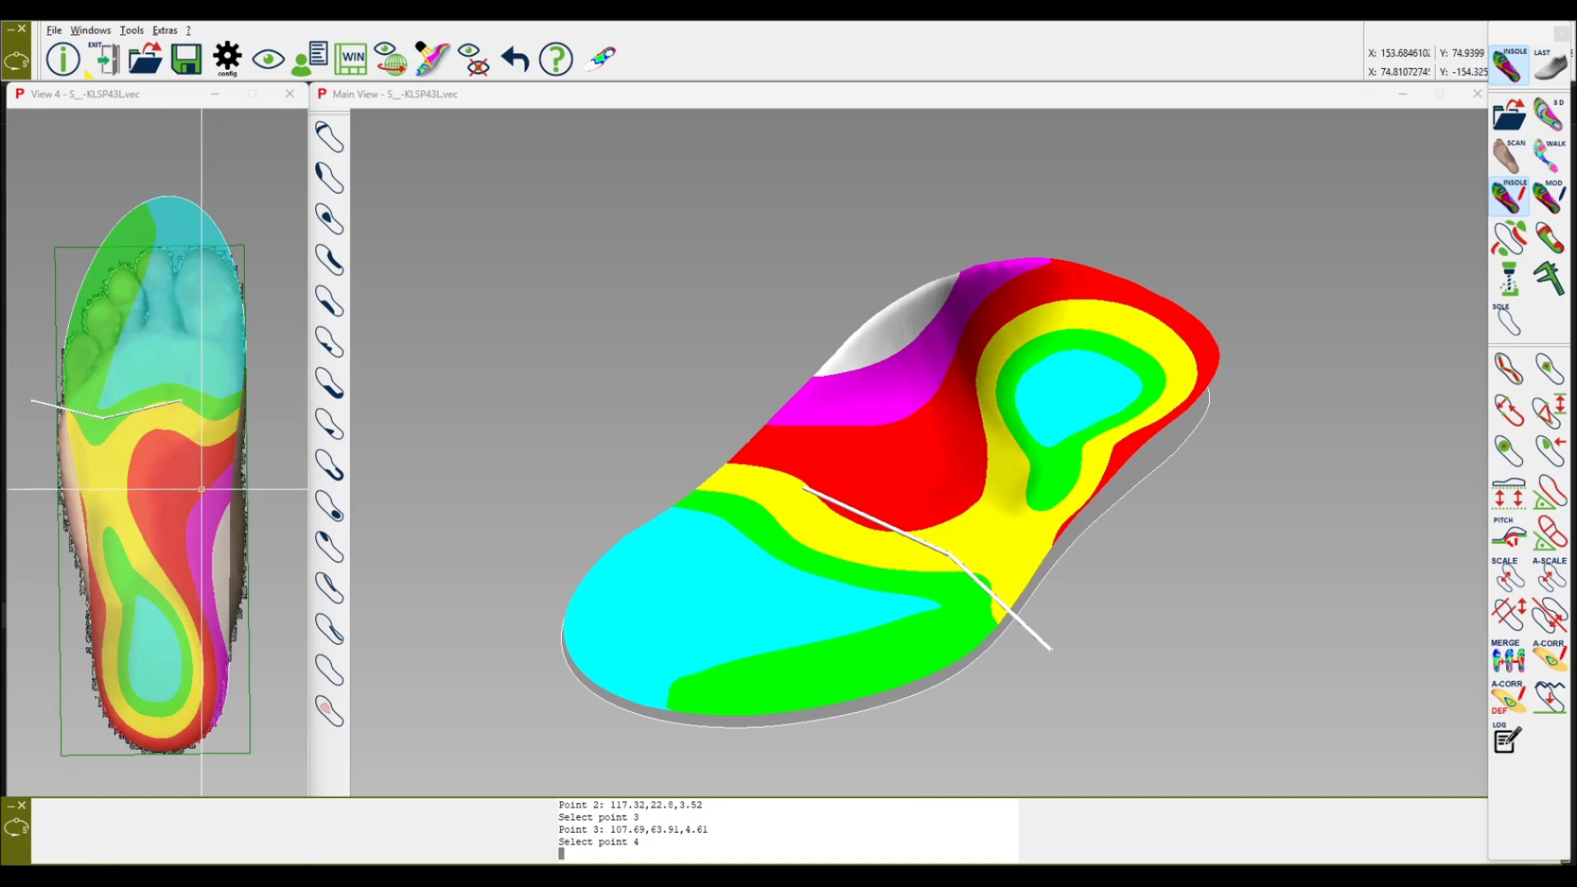
{"action": "left_click", "coordinate": [193, 565]}
{"action": "left_click", "coordinate": [61, 653]}
{"action": "right_click", "coordinate": [63, 652]}
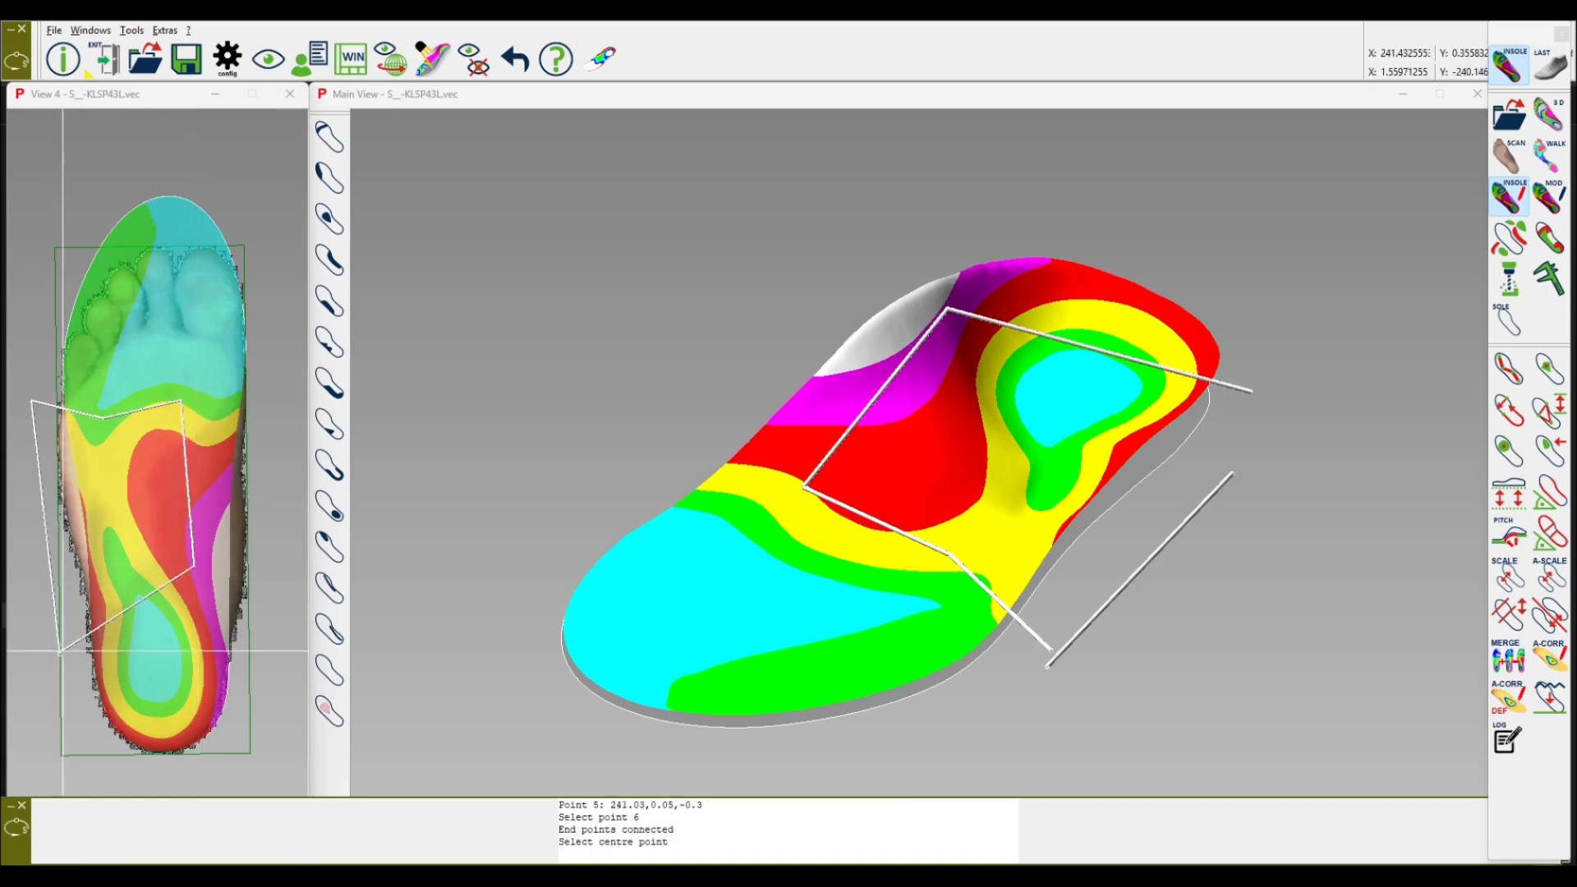
{"action": "left_click", "coordinate": [108, 446]}
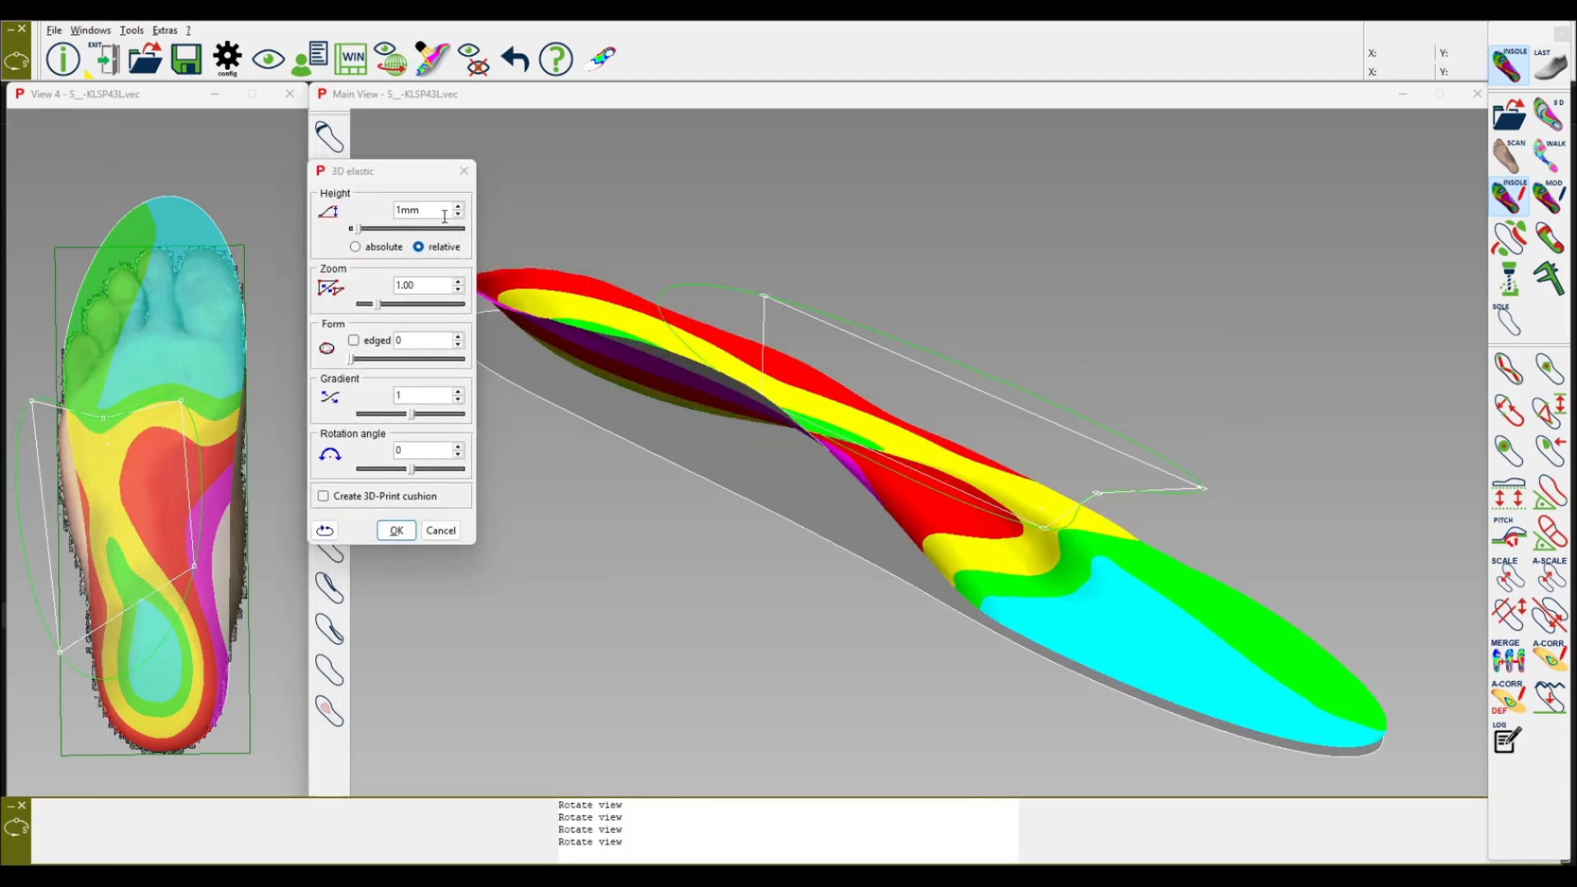
Step: Set the pelot height to 6 mm and adjust the polygon's front edge points in the top view
{"action": "scroll", "coordinate": [418, 212], "scroll_direction": "down", "scroll_amount": 2}
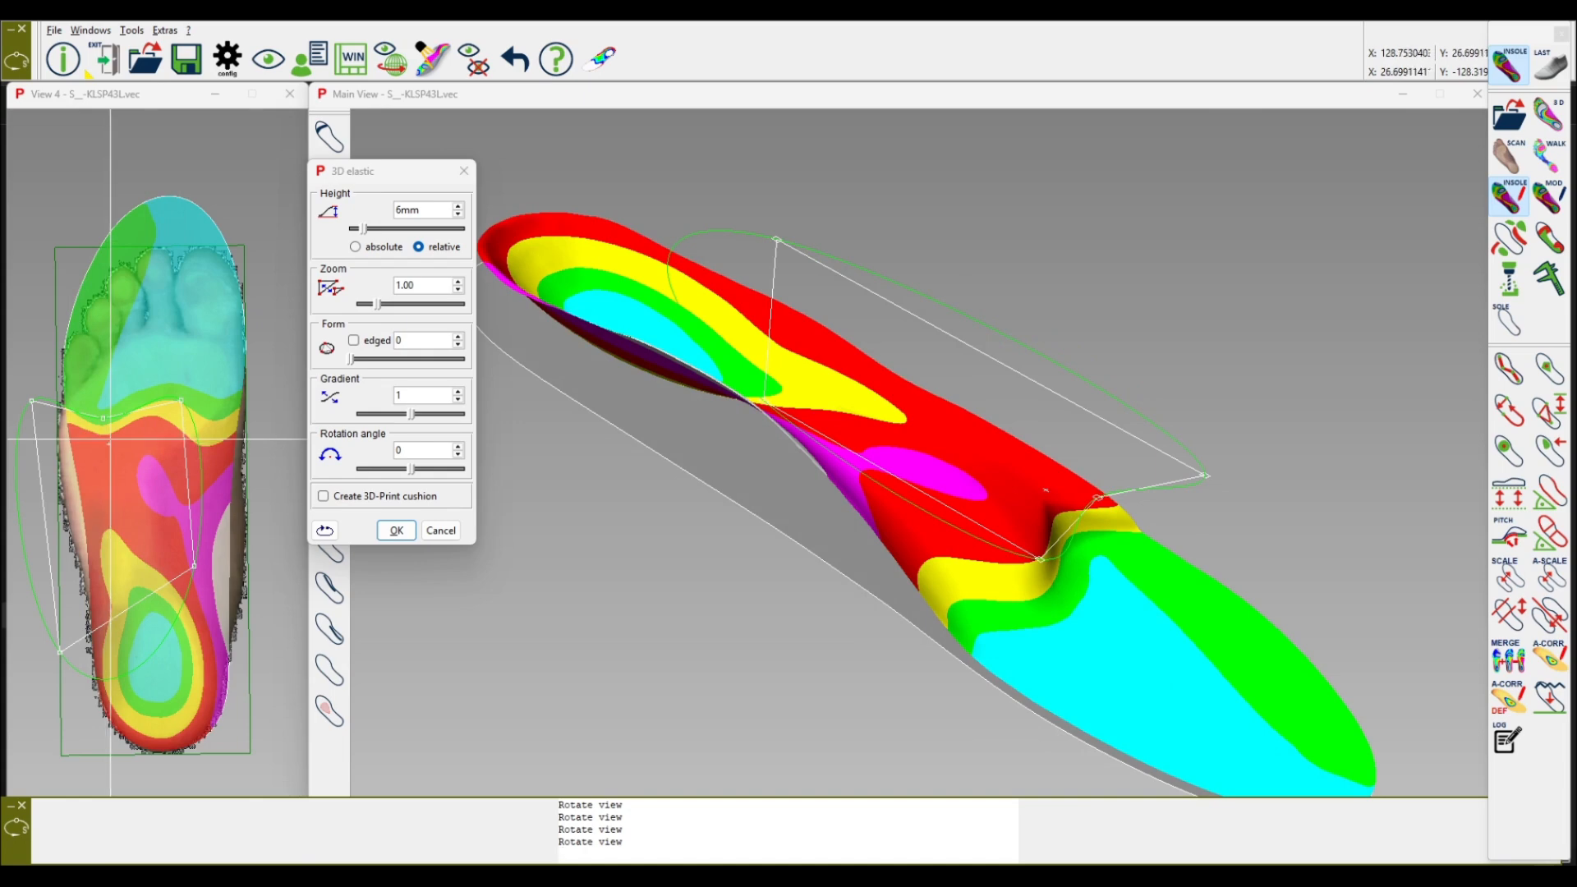
{"action": "scroll", "coordinate": [116, 475], "scroll_direction": "up", "scroll_amount": 3}
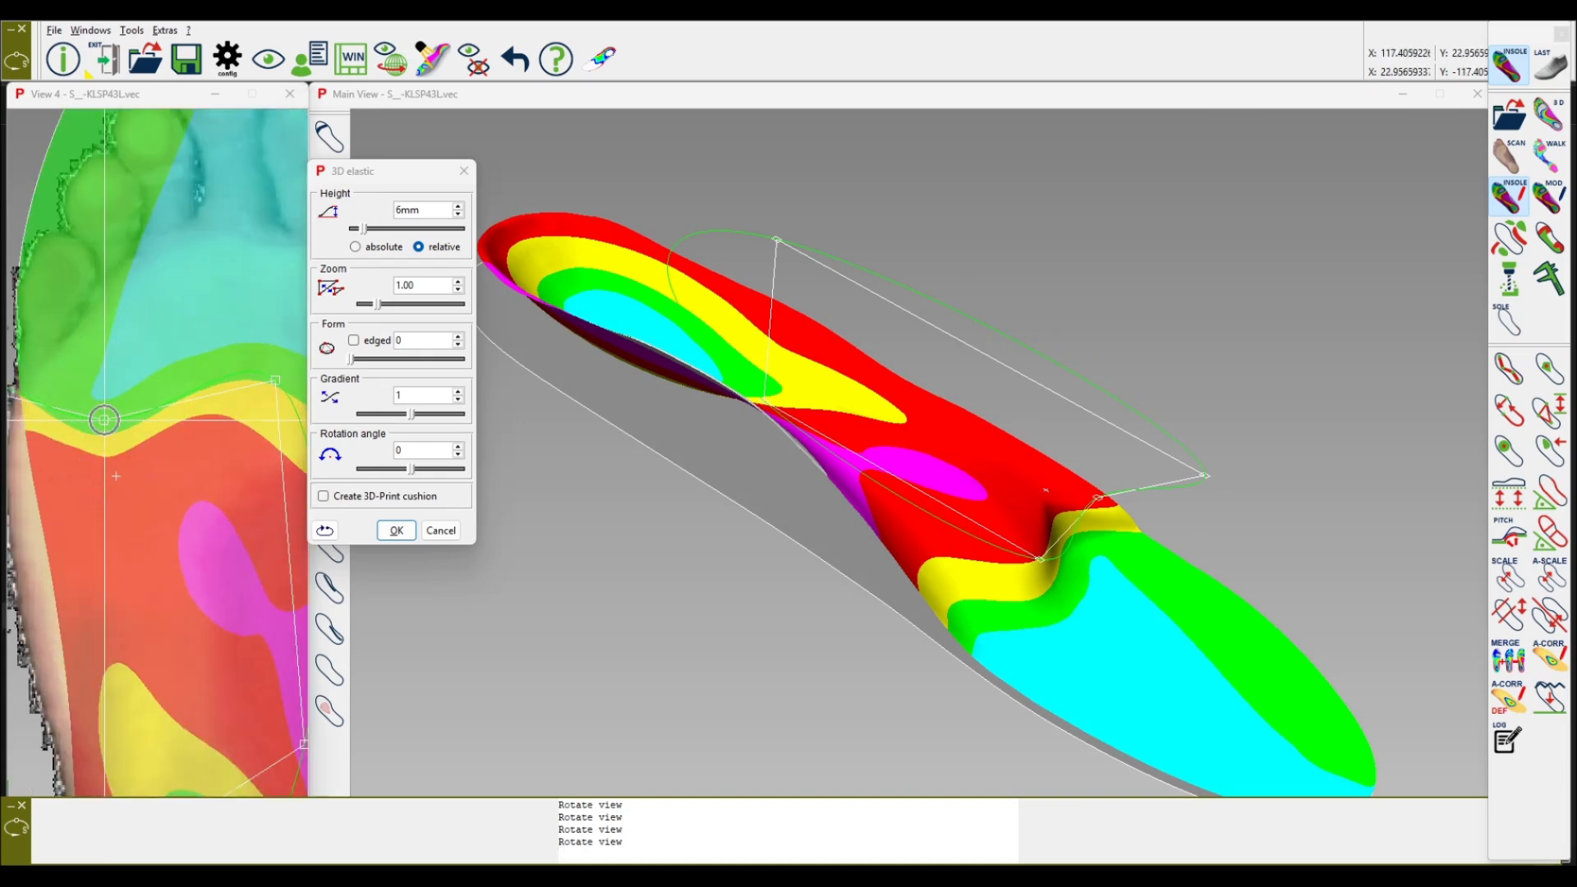
{"action": "scroll", "coordinate": [105, 419], "scroll_direction": "down", "scroll_amount": 3}
{"action": "left_click", "coordinate": [104, 420]}
{"action": "left_click", "coordinate": [110, 415]}
{"action": "left_click", "coordinate": [109, 414]}
{"action": "left_click", "coordinate": [113, 413]}
{"action": "left_click", "coordinate": [113, 412]}
{"action": "left_click", "coordinate": [116, 411]}
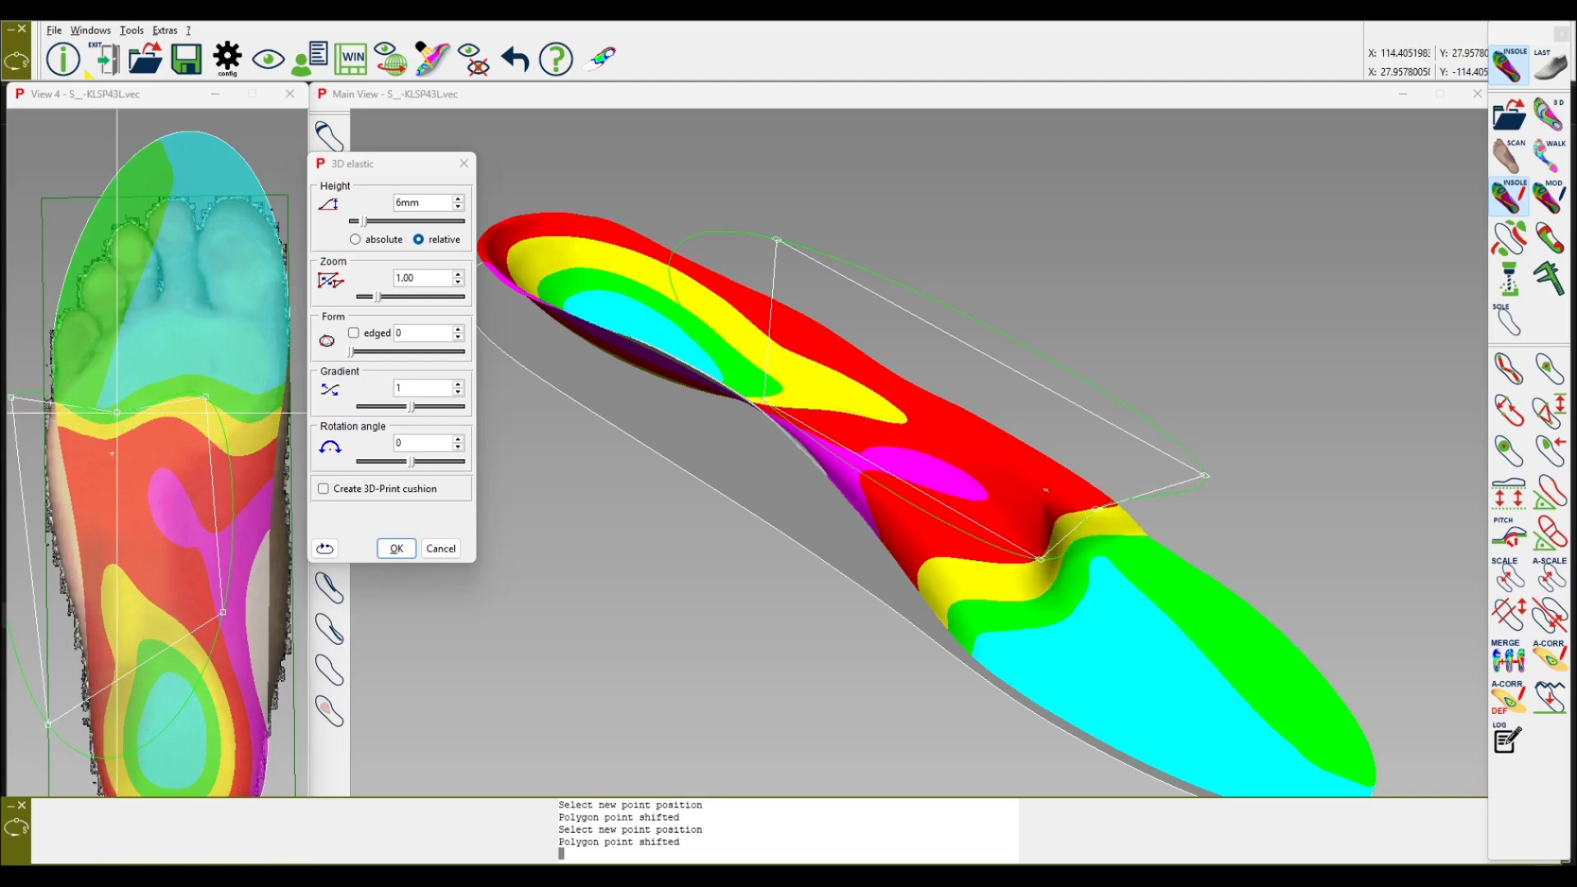
Step: Shift the pelot's centre point slightly toward the heel and set the gradient to 2
{"action": "left_click", "coordinate": [112, 454]}
{"action": "left_click", "coordinate": [103, 466]}
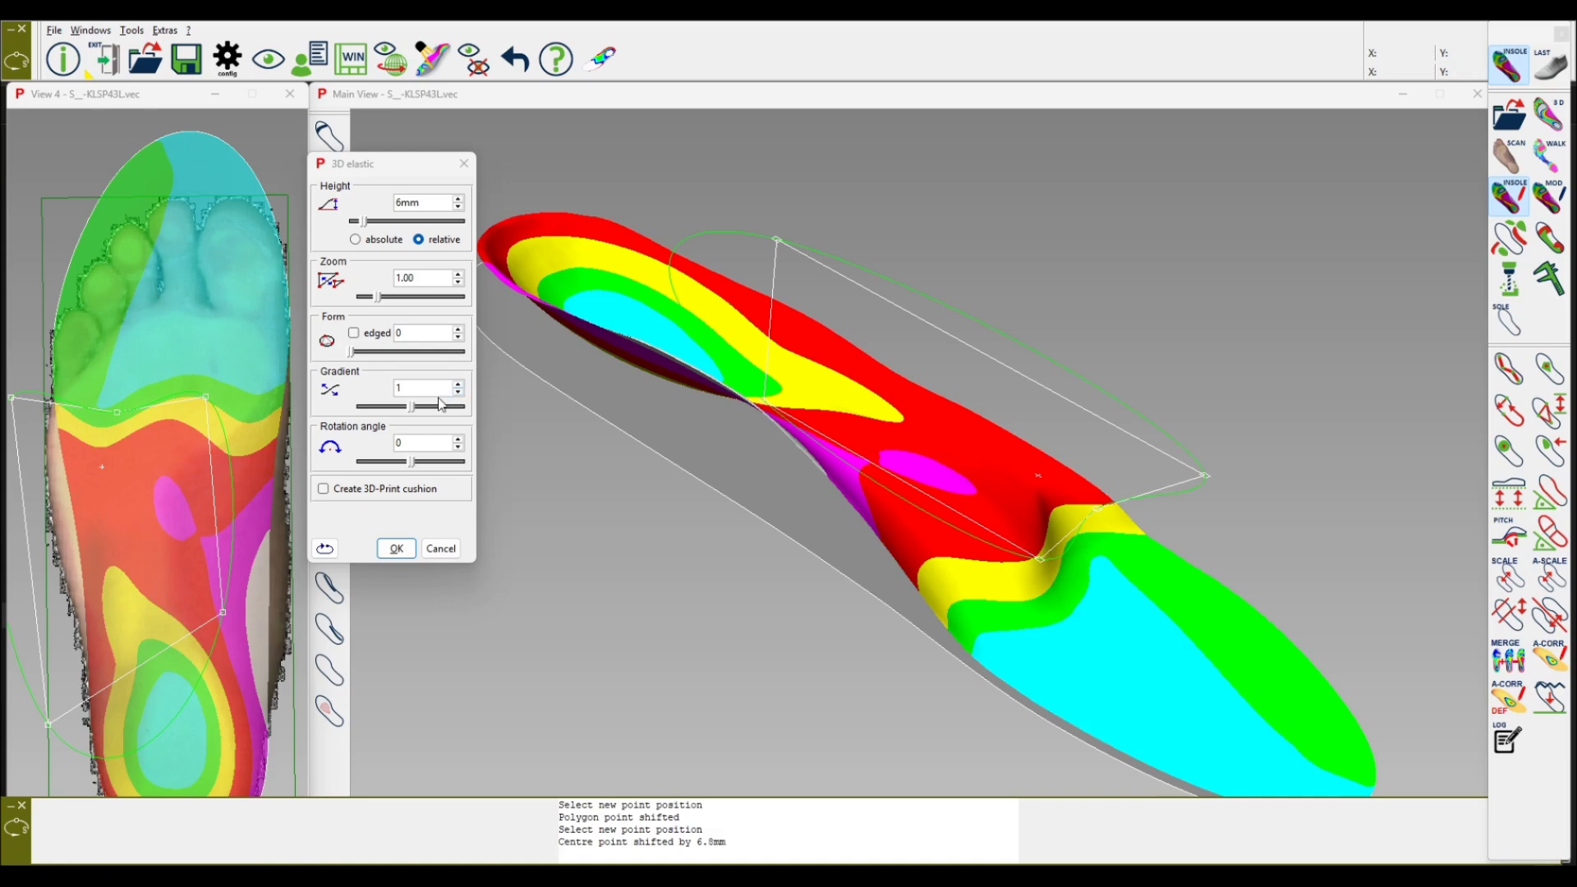
{"action": "scroll", "coordinate": [442, 388], "scroll_direction": "up", "scroll_amount": 1}
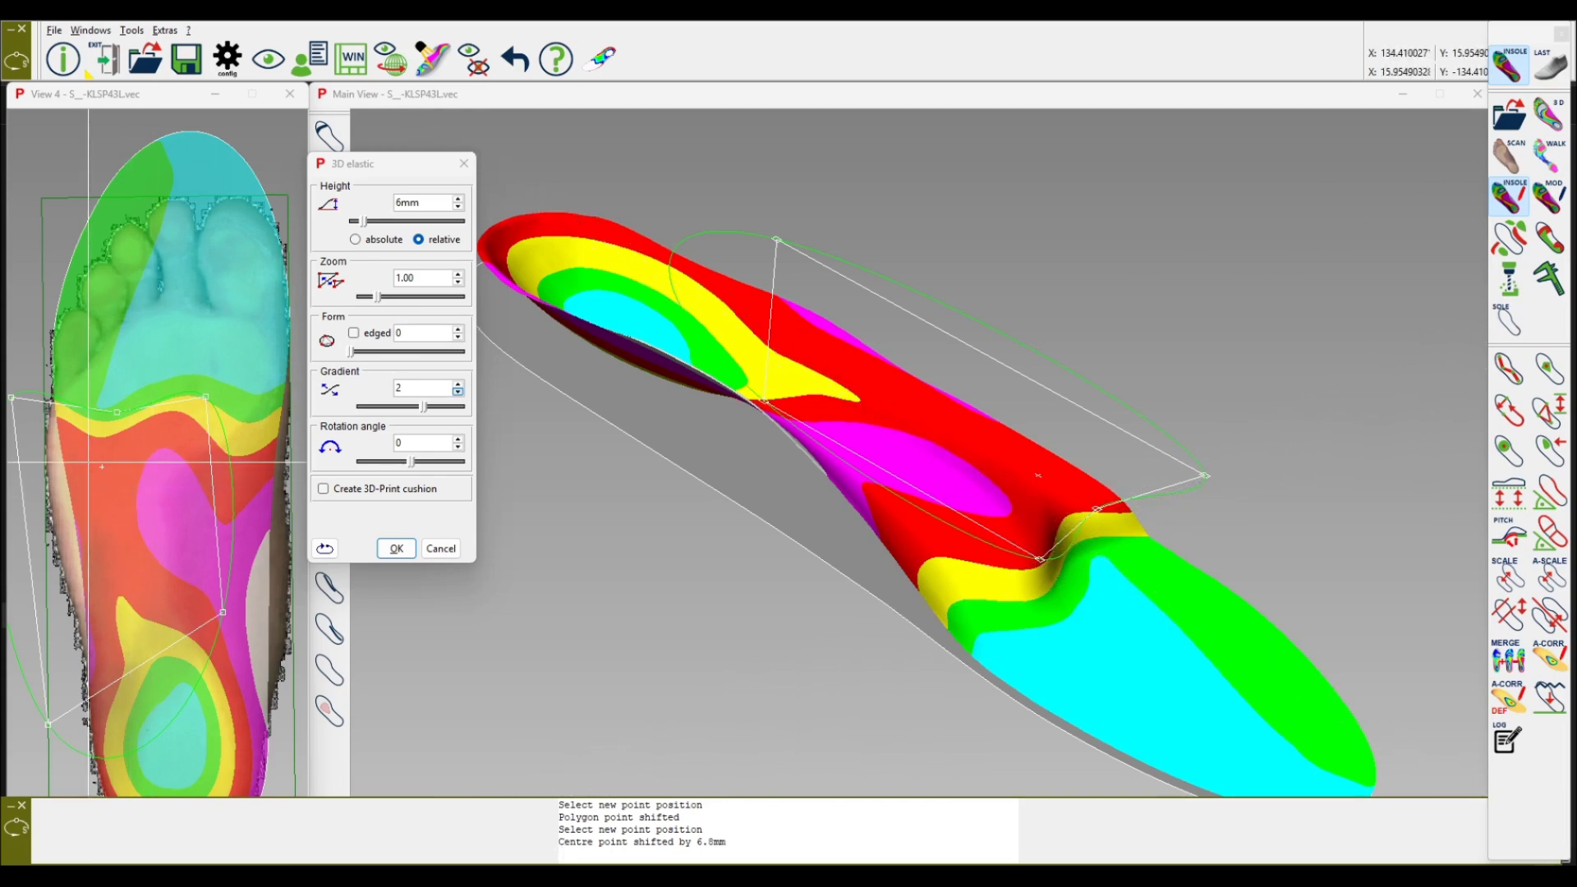
{"action": "left_click", "coordinate": [102, 467]}
{"action": "left_click", "coordinate": [89, 462]}
{"action": "mouse_move", "coordinate": [881, 550]}
{"action": "middle_mouse_down"}
{"action": "mouse_move", "coordinate": [922, 556]}
{"action": "mouse_move", "coordinate": [954, 596]}
{"action": "mouse_move", "coordinate": [904, 554]}
{"action": "middle_mouse_up"}
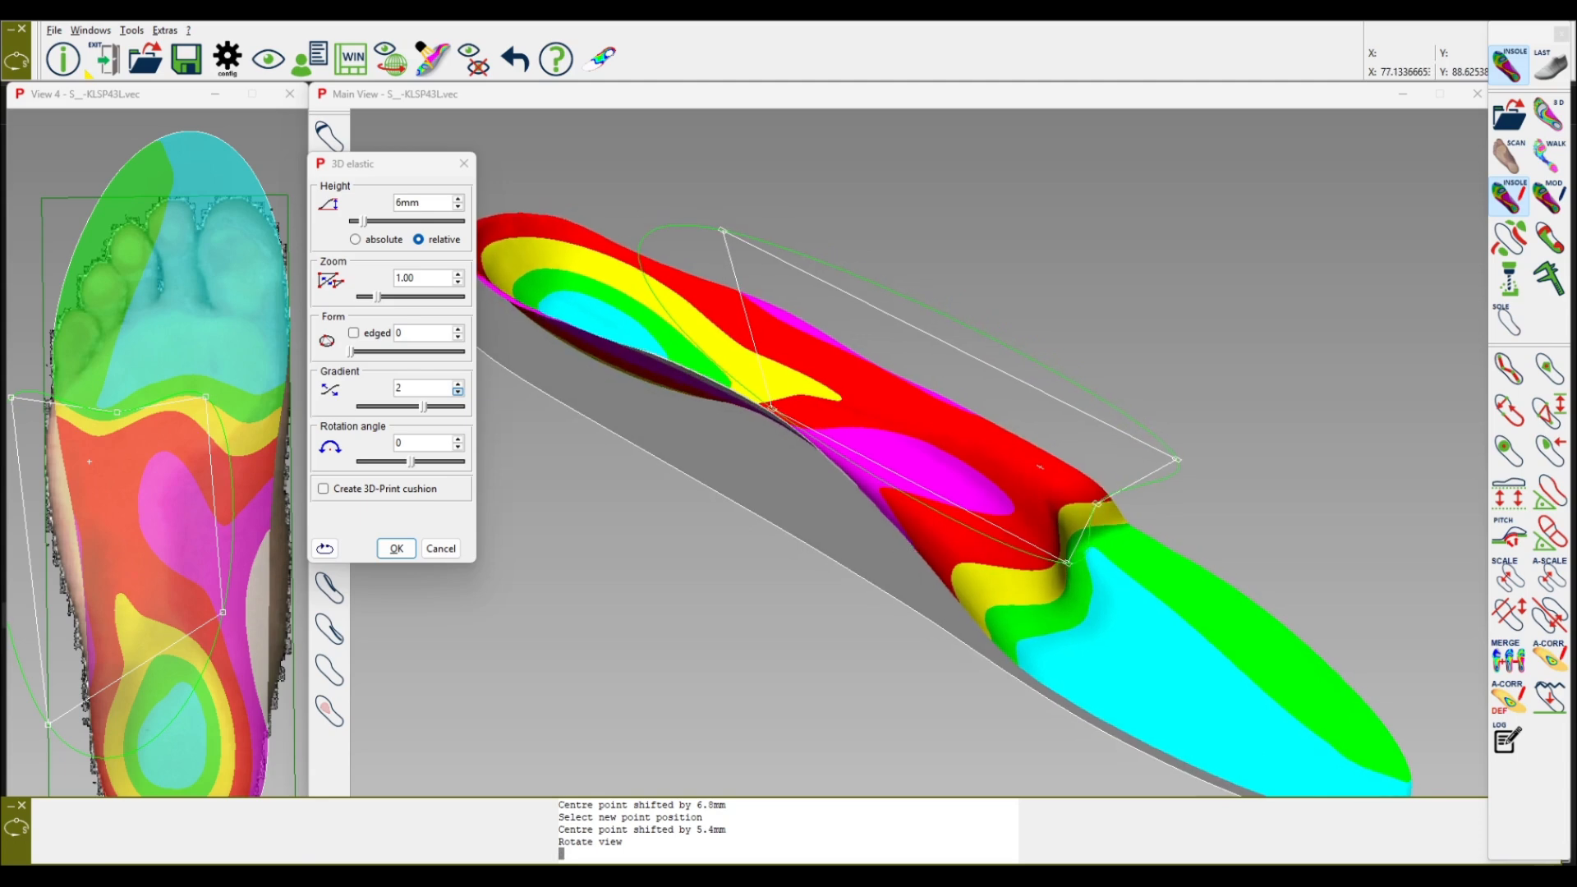
Step: Lower the pelot height to 3 mm
{"action": "double_click", "coordinate": [409, 203]}
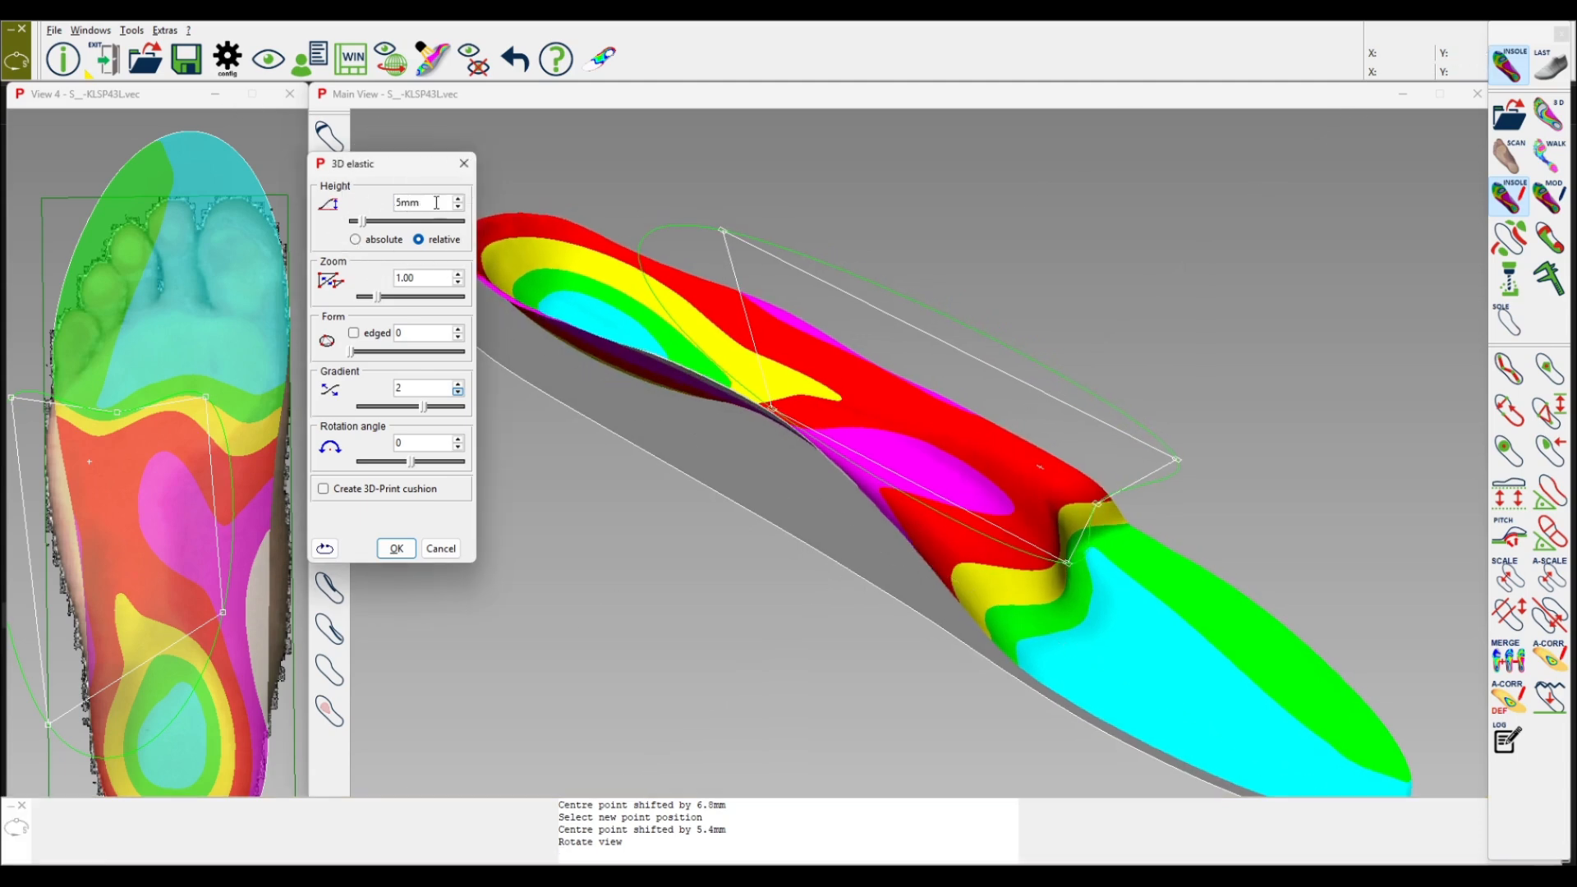
{"action": "type", "text": "3"}
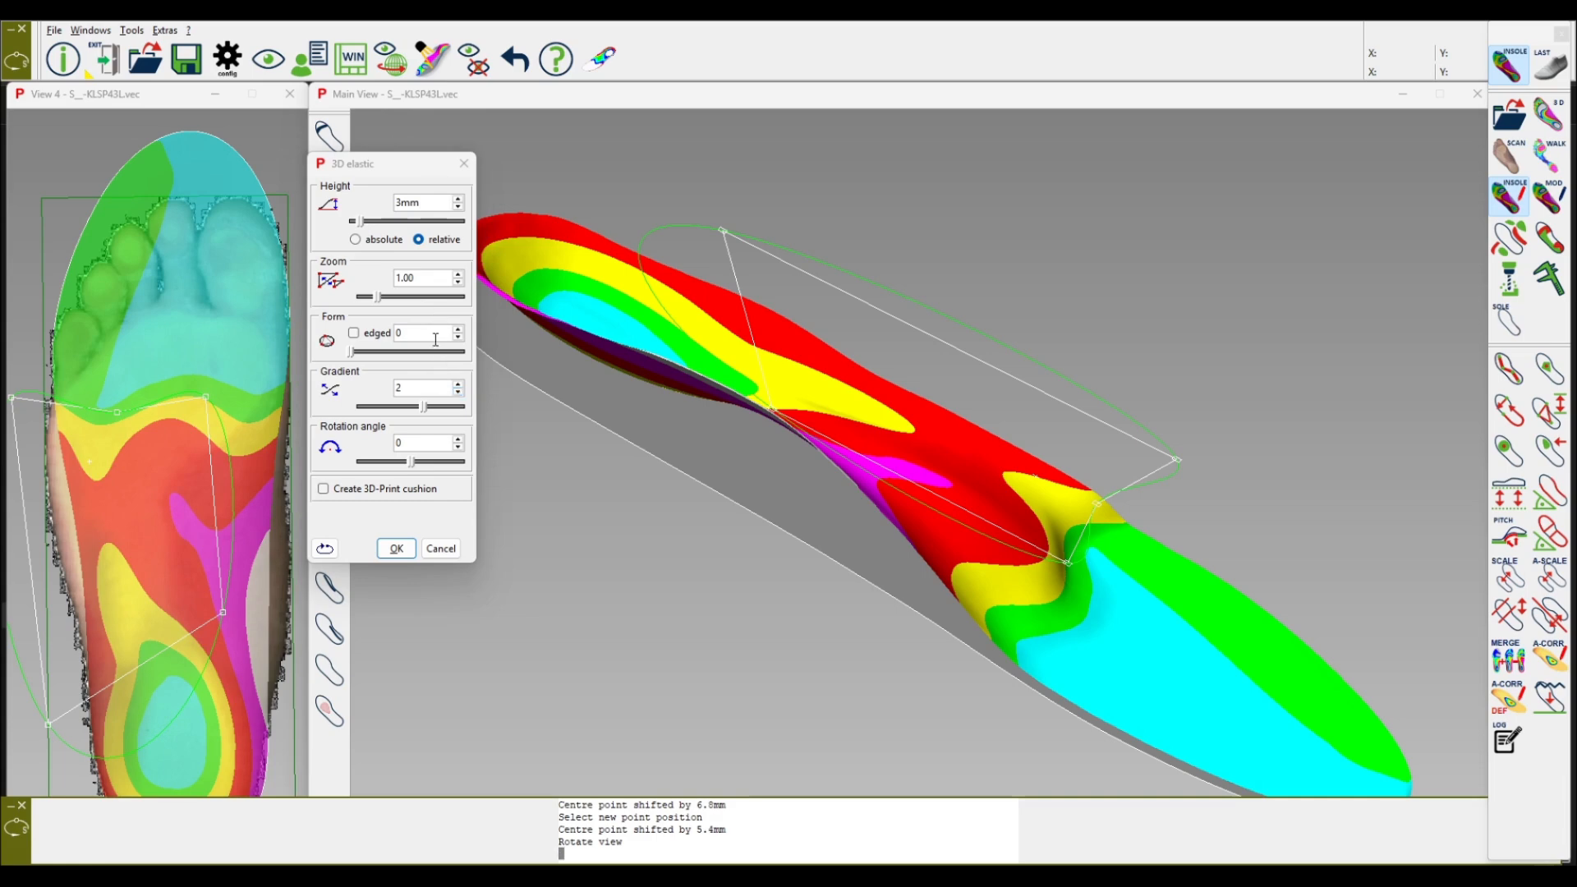
{"action": "scroll", "coordinate": [195, 474], "scroll_direction": "down", "scroll_amount": 5}
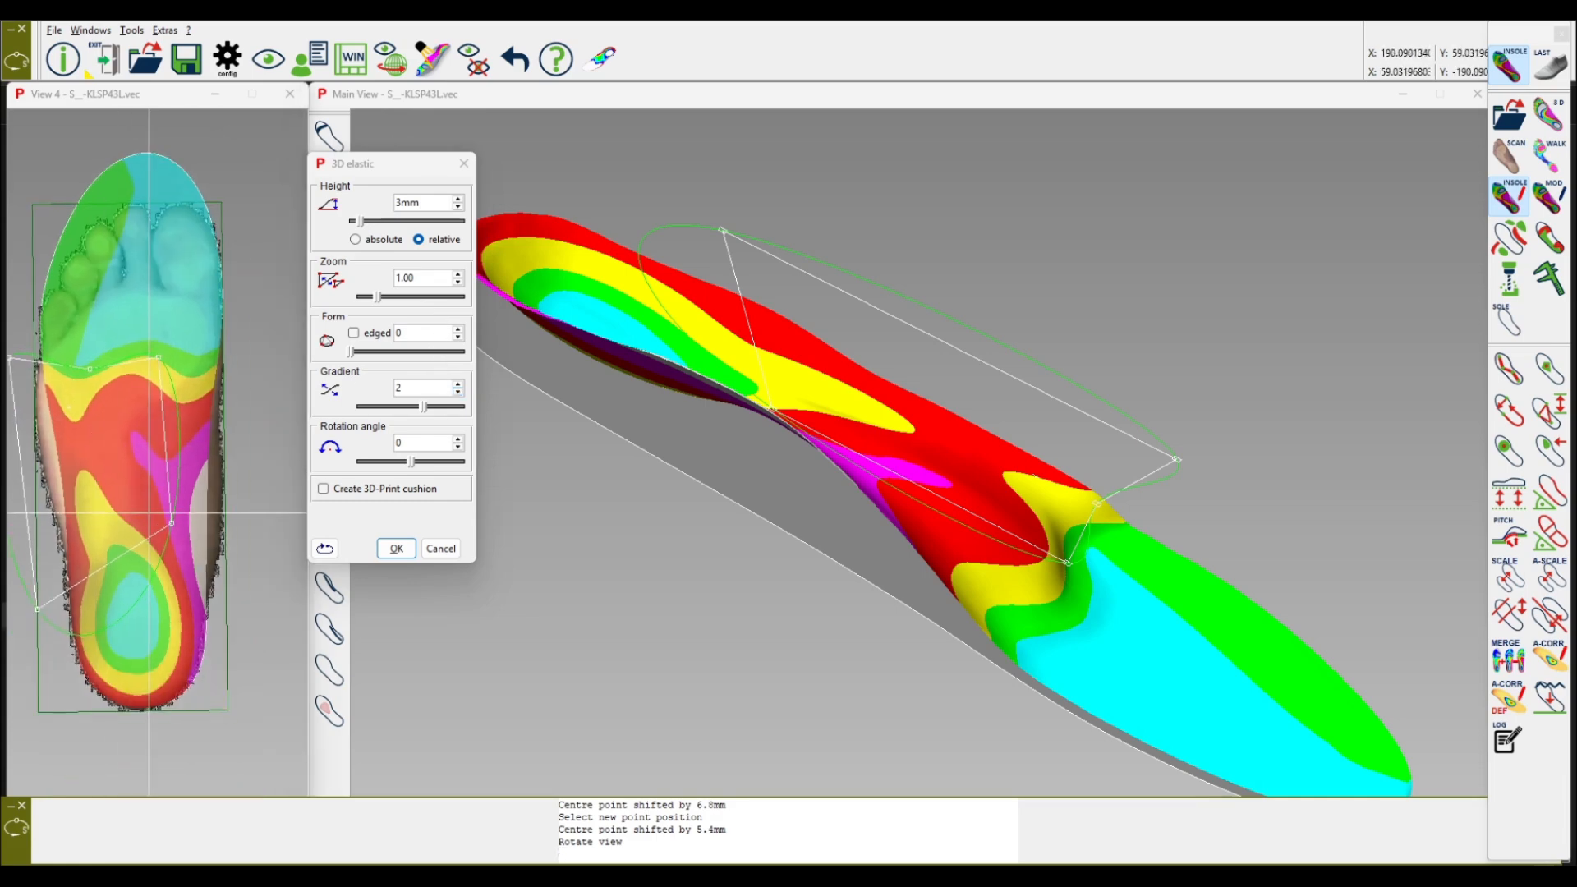
{"action": "scroll", "coordinate": [86, 417], "scroll_direction": "up", "scroll_amount": 5}
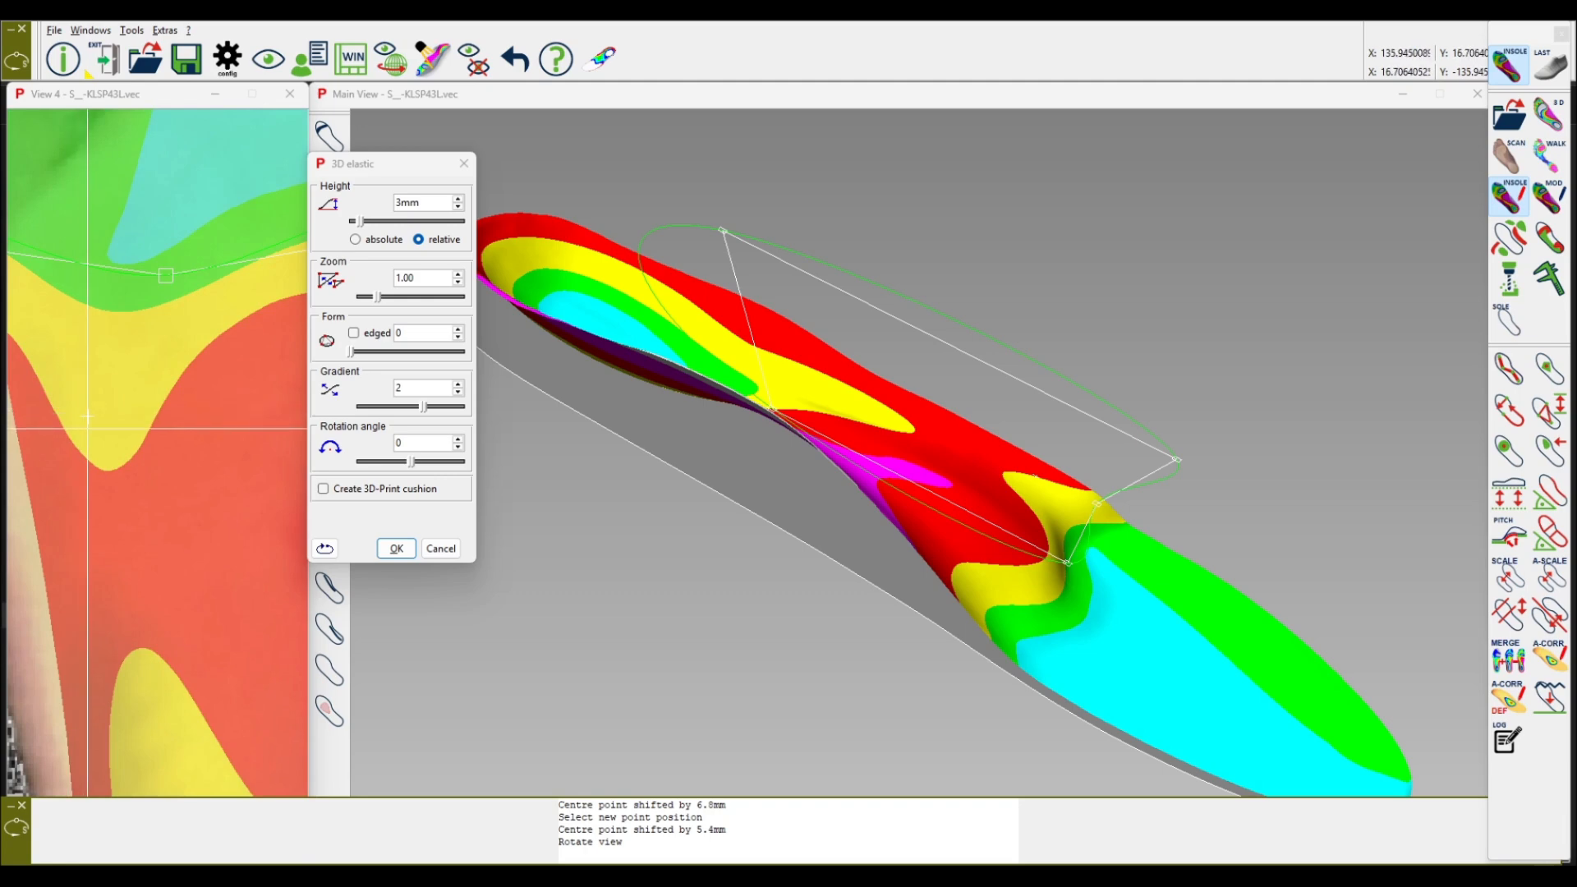
{"action": "scroll", "coordinate": [86, 417], "scroll_direction": "down", "scroll_amount": 5}
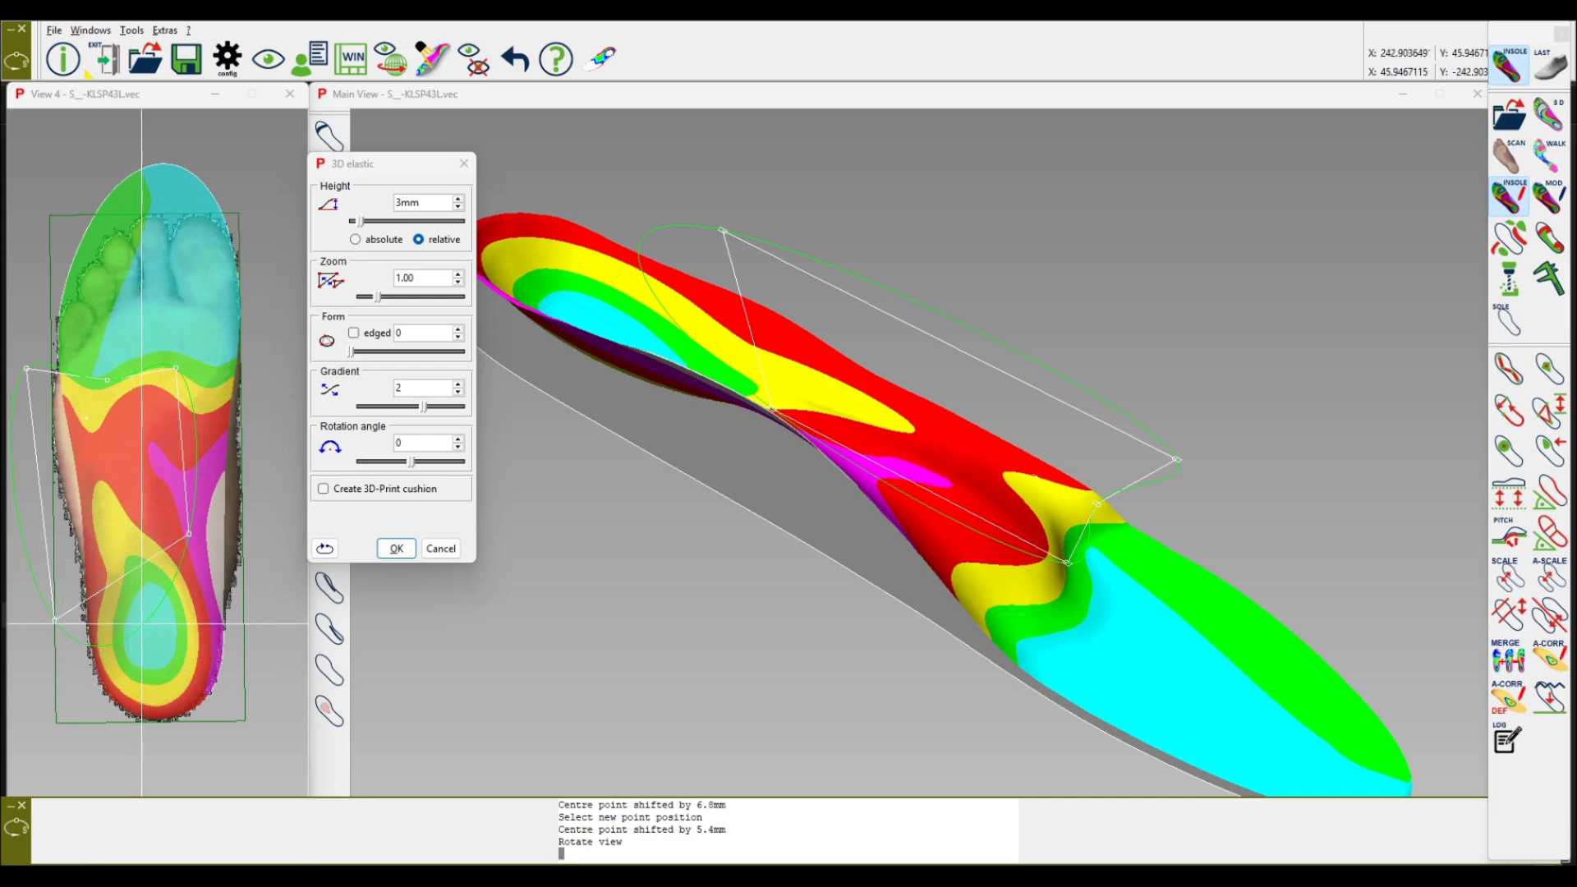
Step: Set the pelot gradient to 3 and apply the correction
{"action": "middle_click_drag", "start_coordinate": [803, 565], "coordinate": [895, 588]}
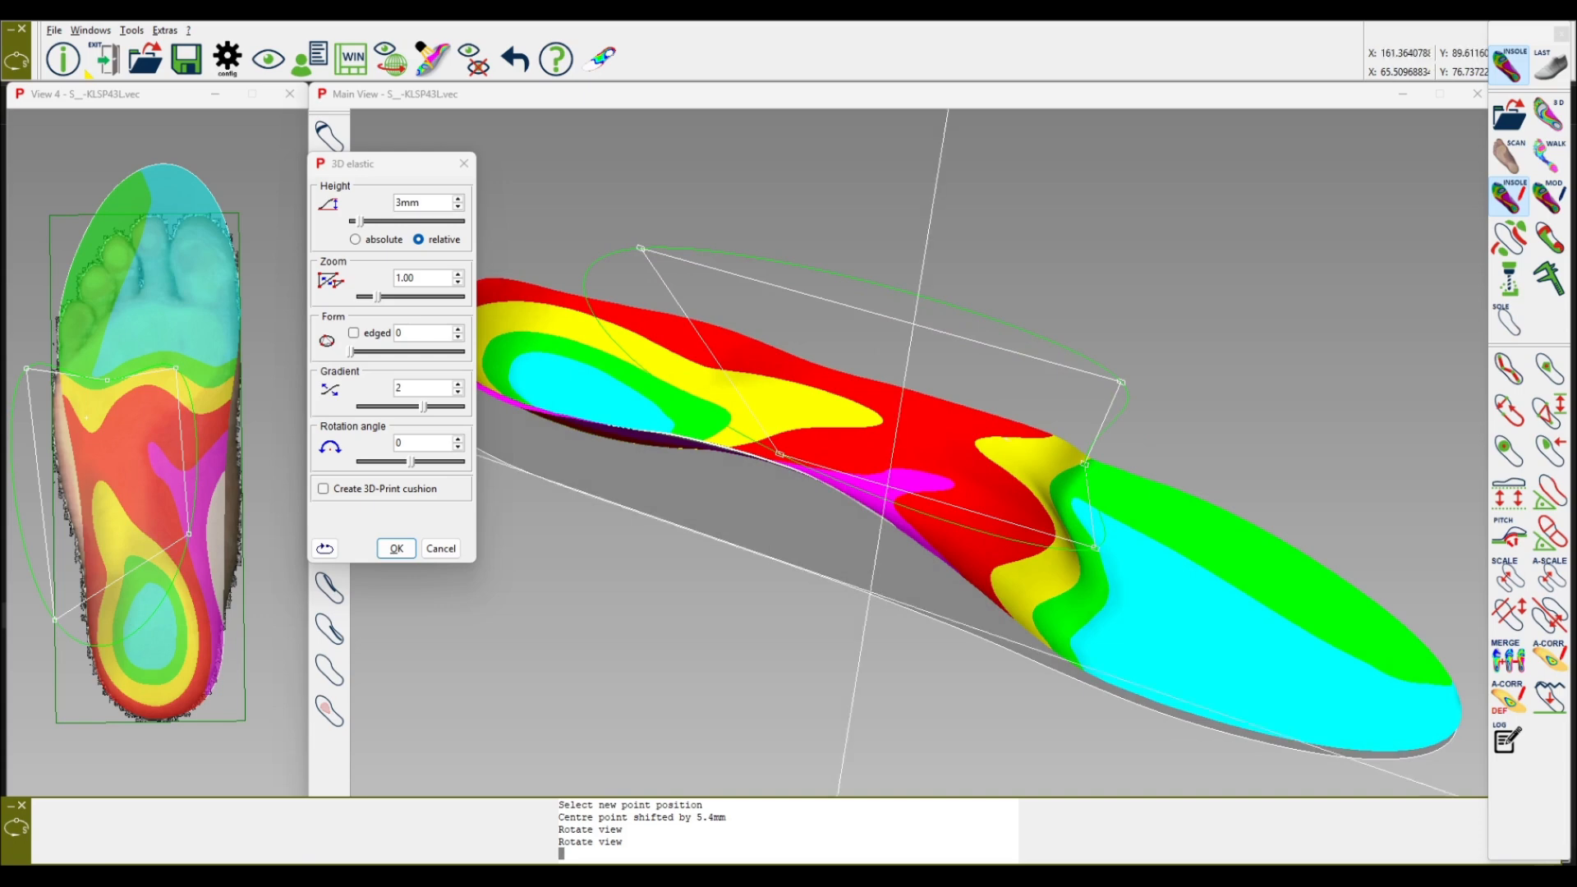
{"action": "scroll", "coordinate": [419, 392], "scroll_direction": "up", "scroll_amount": 1}
{"action": "scroll", "coordinate": [419, 390], "scroll_direction": "down", "scroll_amount": 1}
{"action": "scroll", "coordinate": [419, 390], "scroll_direction": "up", "scroll_amount": 1}
{"action": "middle_click_drag", "start_coordinate": [781, 452], "coordinate": [958, 546]}
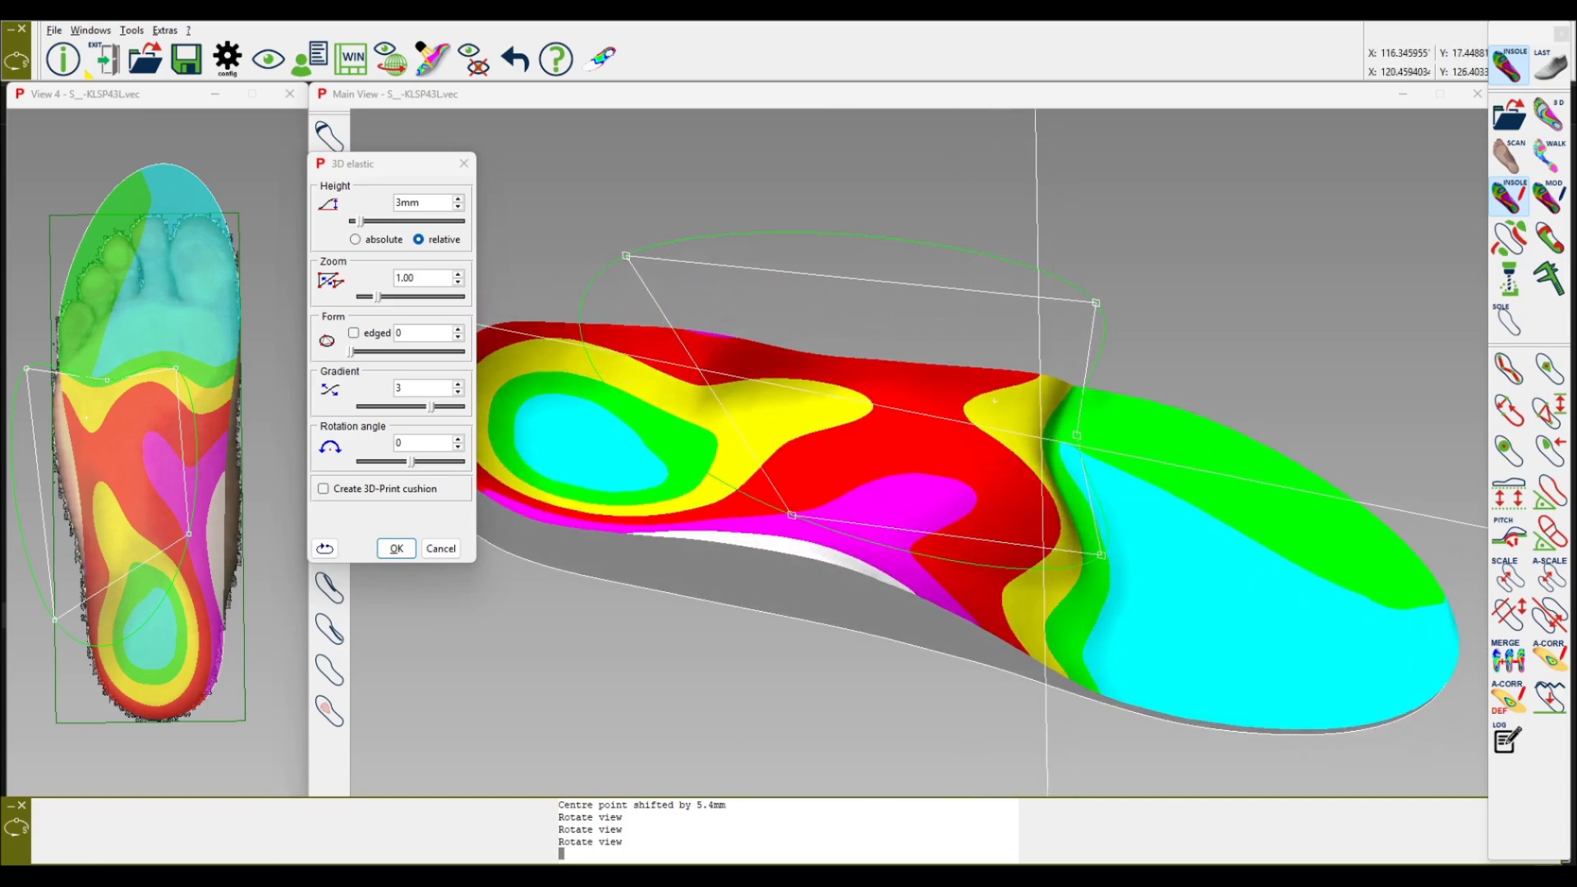
{"action": "left_click", "coordinate": [396, 549]}
{"action": "middle_click_drag", "start_coordinate": [672, 540], "coordinate": [662, 456]}
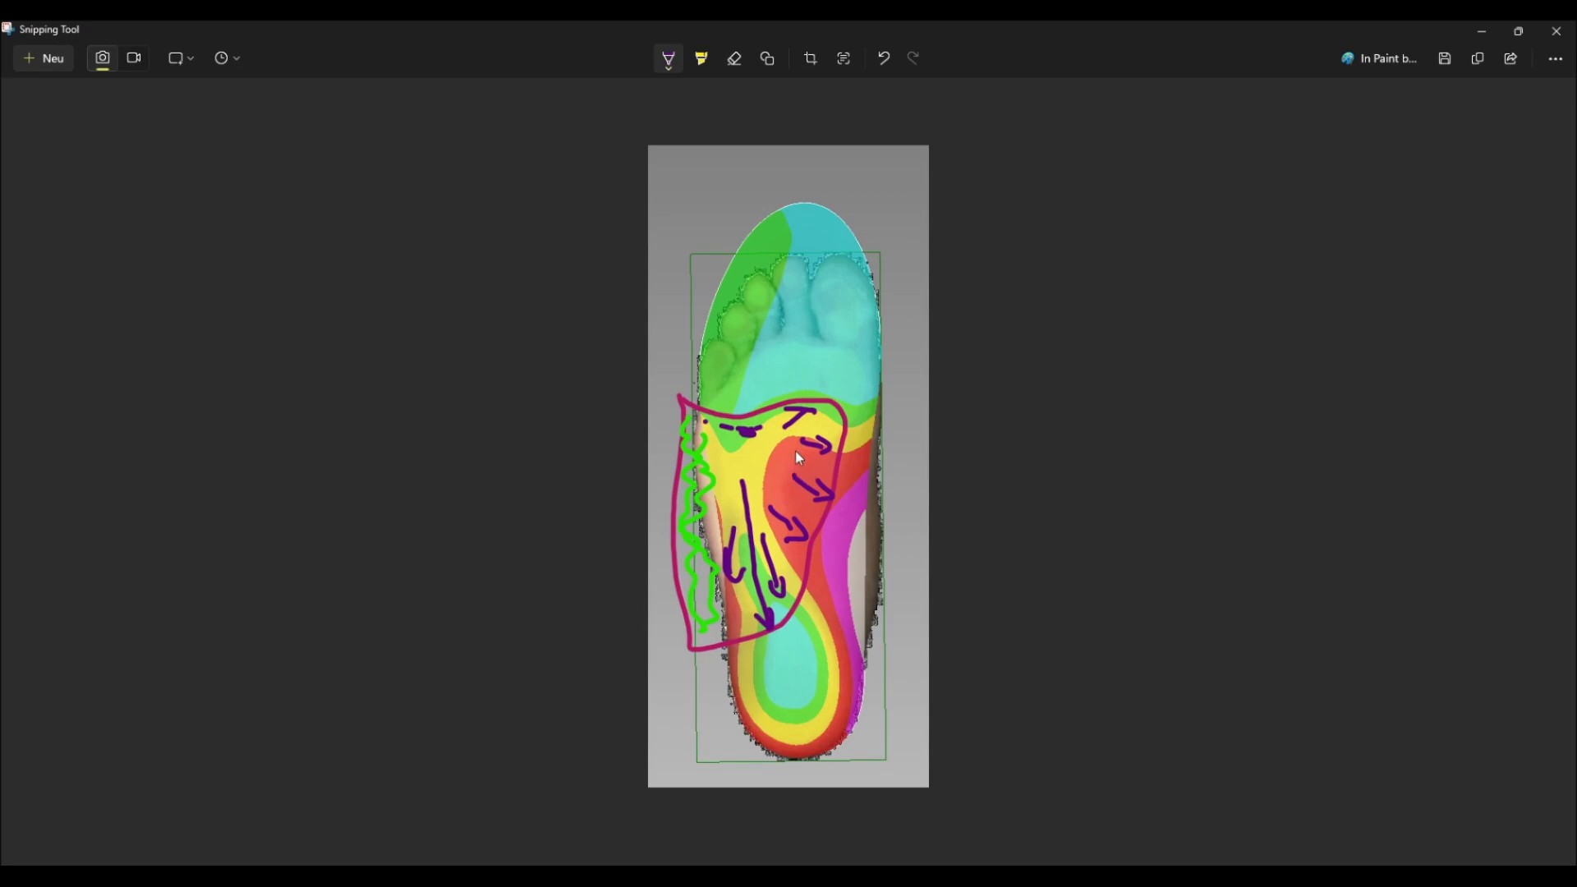
Step: Minimize the screenshot and define a three-point 3D correction line running lengthwise through the midfoot
{"action": "left_click", "coordinate": [1483, 34]}
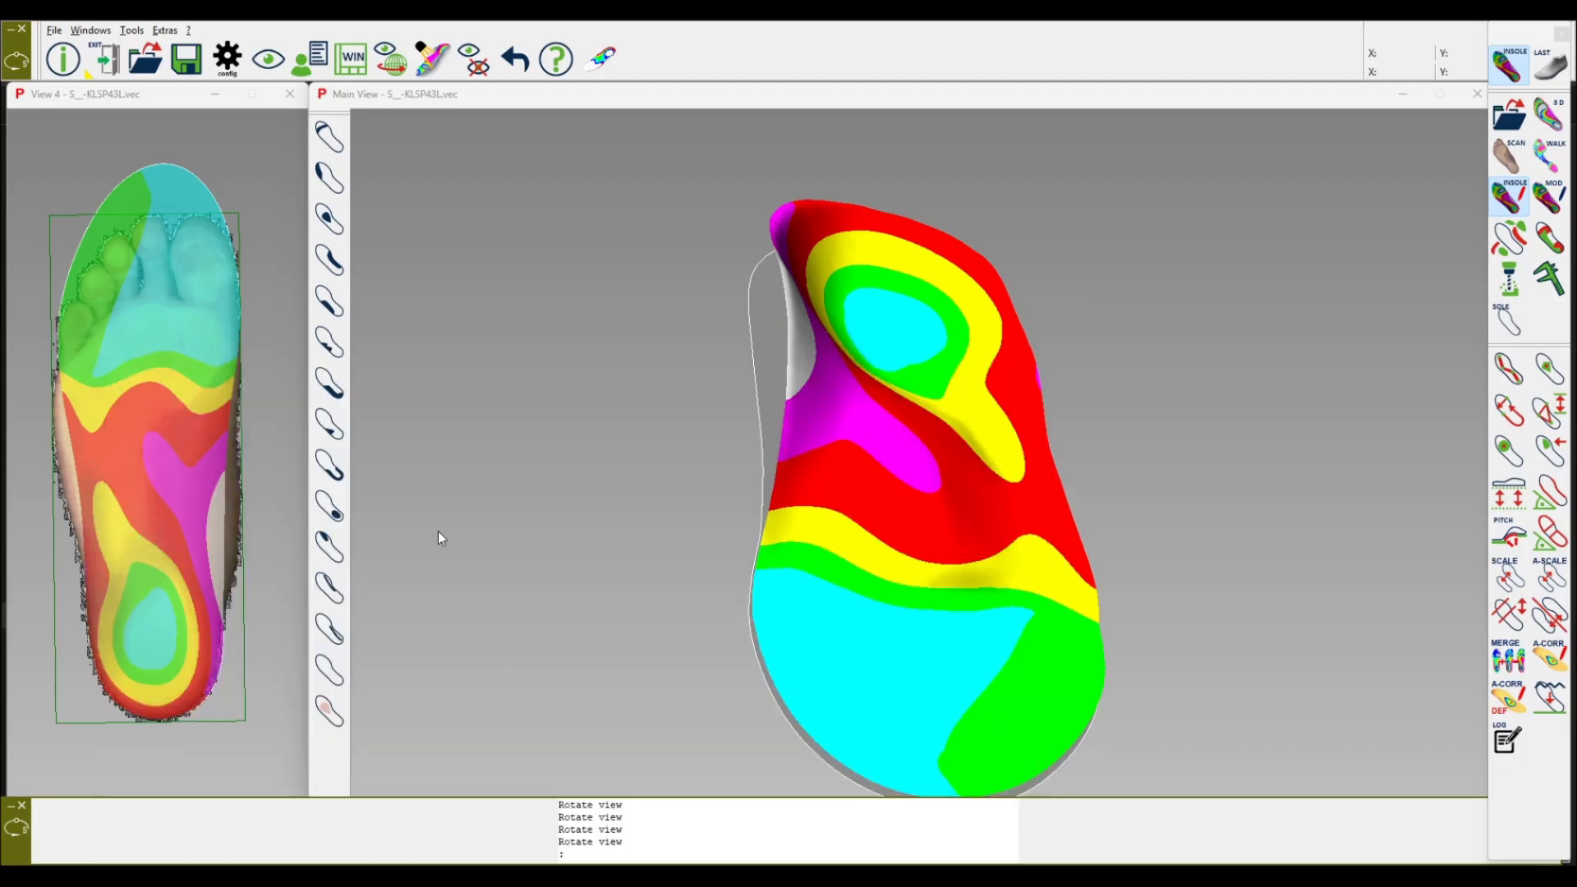
{"action": "left_click", "coordinate": [1511, 375]}
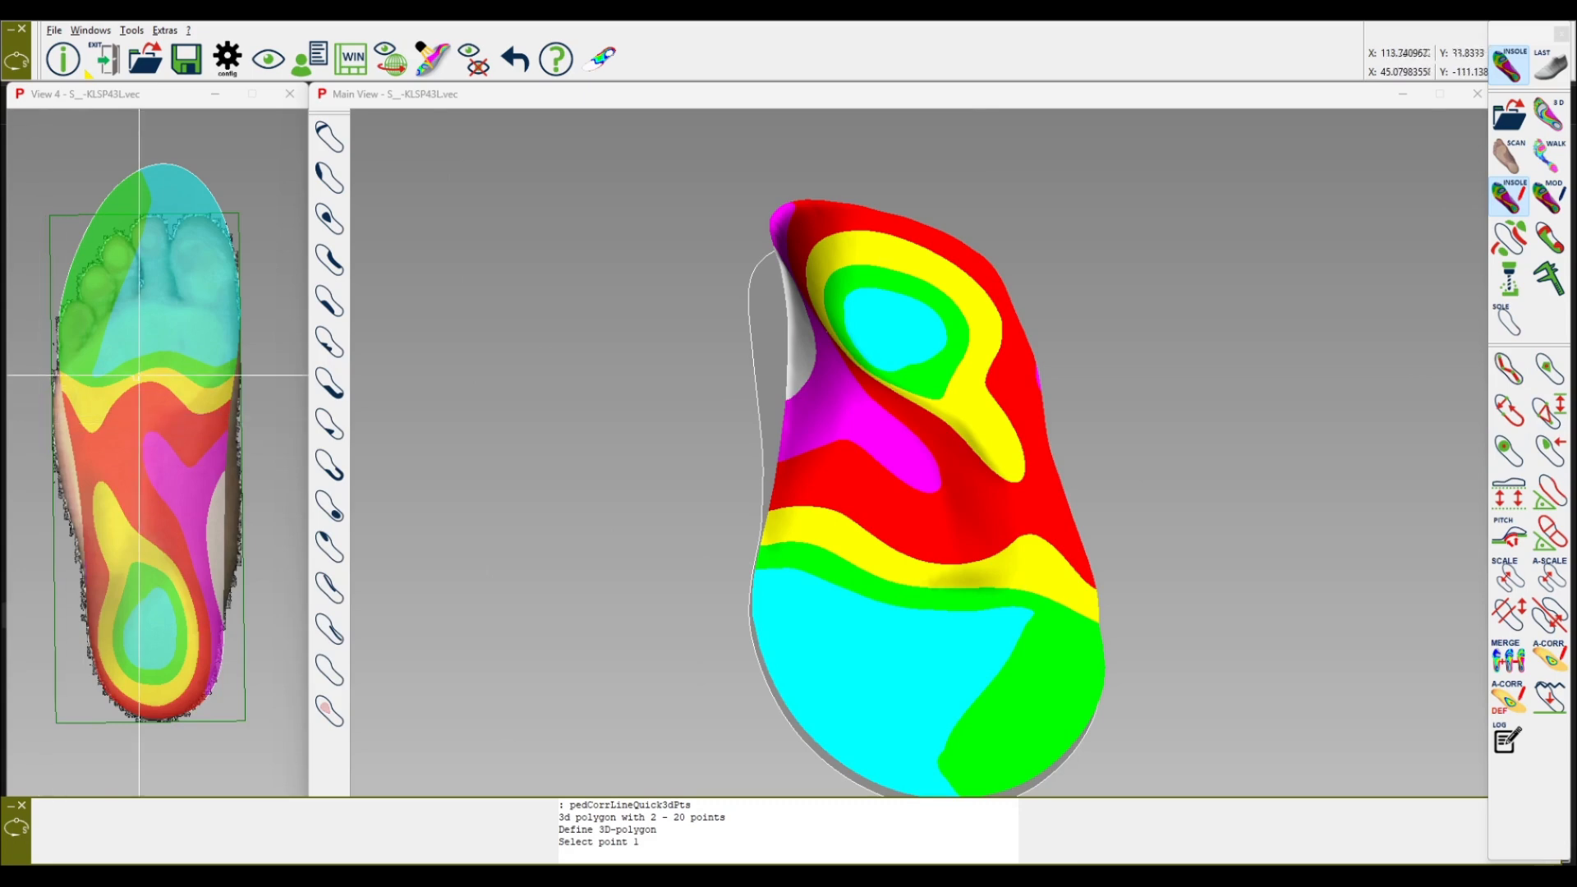
{"action": "left_click", "coordinate": [156, 367]}
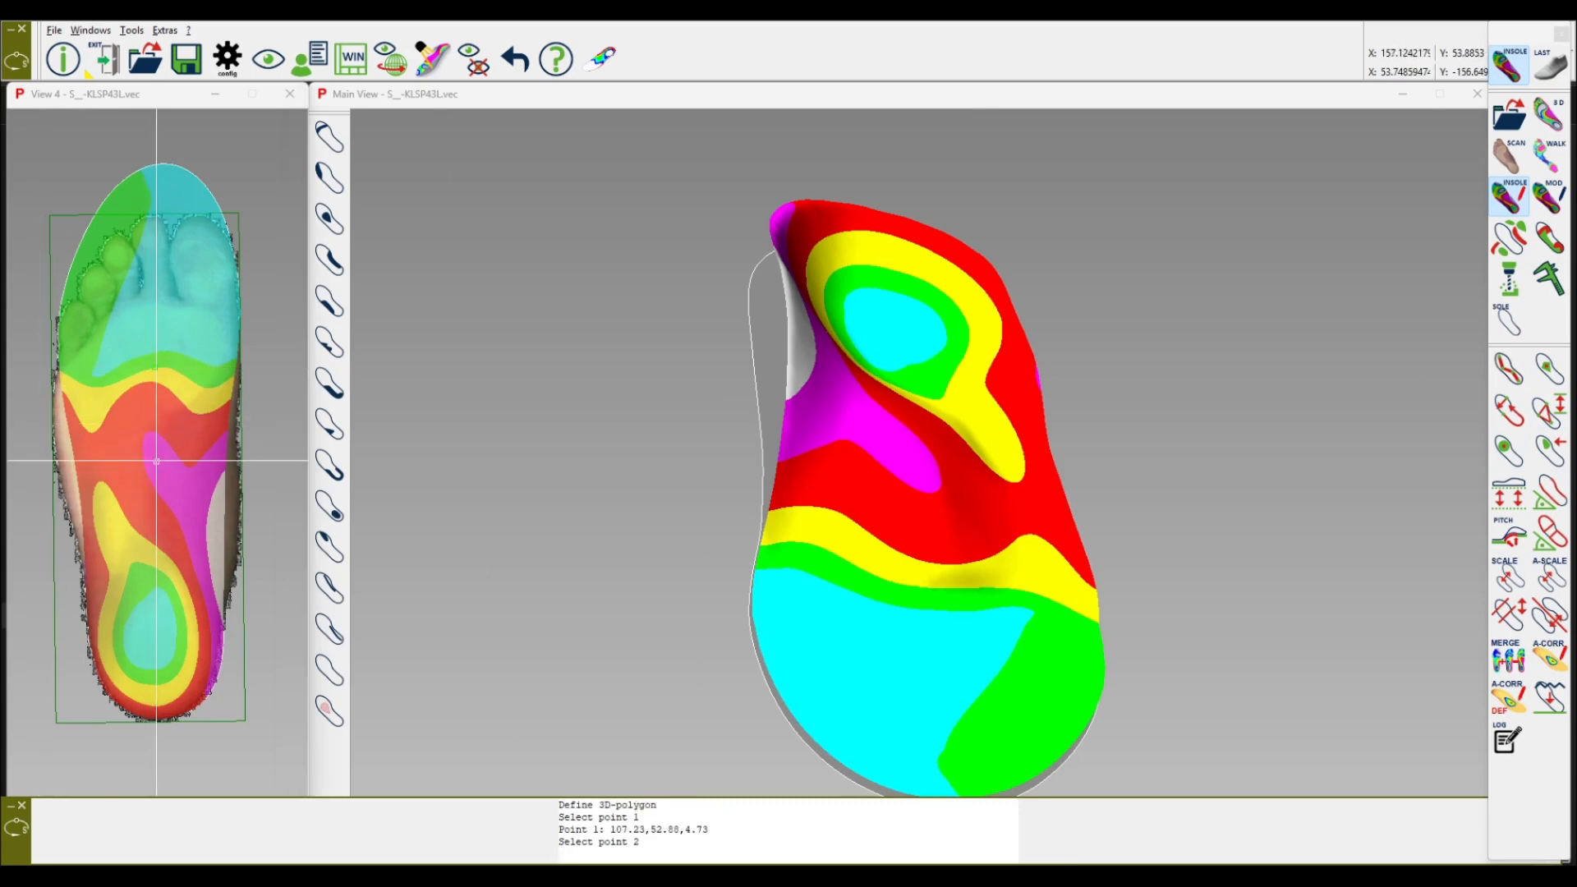
{"action": "left_click", "coordinate": [149, 446]}
{"action": "left_click", "coordinate": [156, 558]}
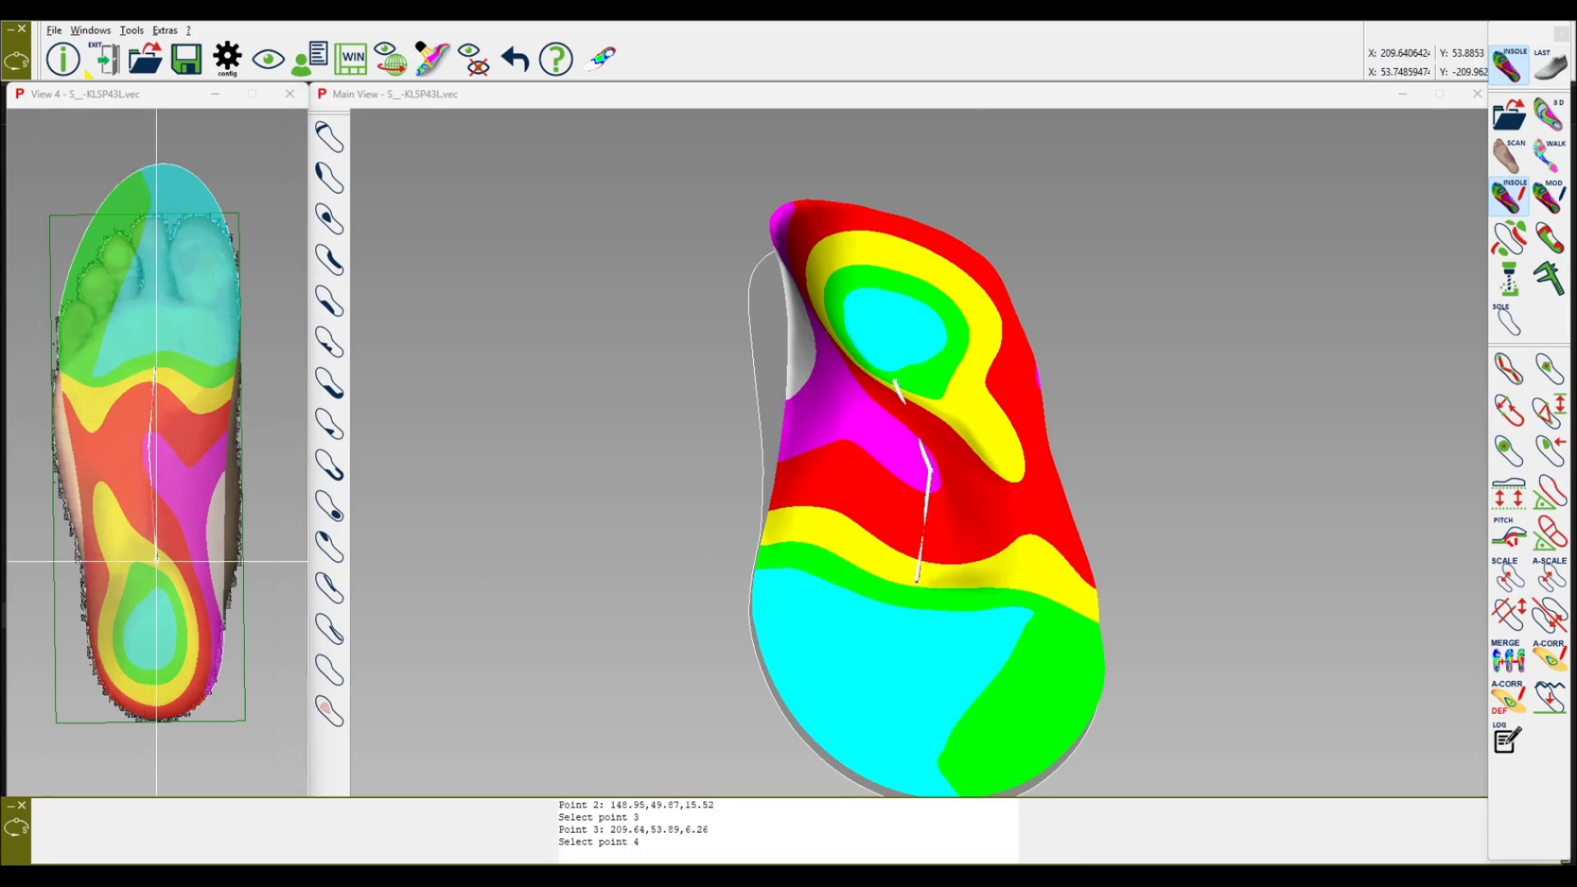
{"action": "left_click", "coordinate": [156, 561]}
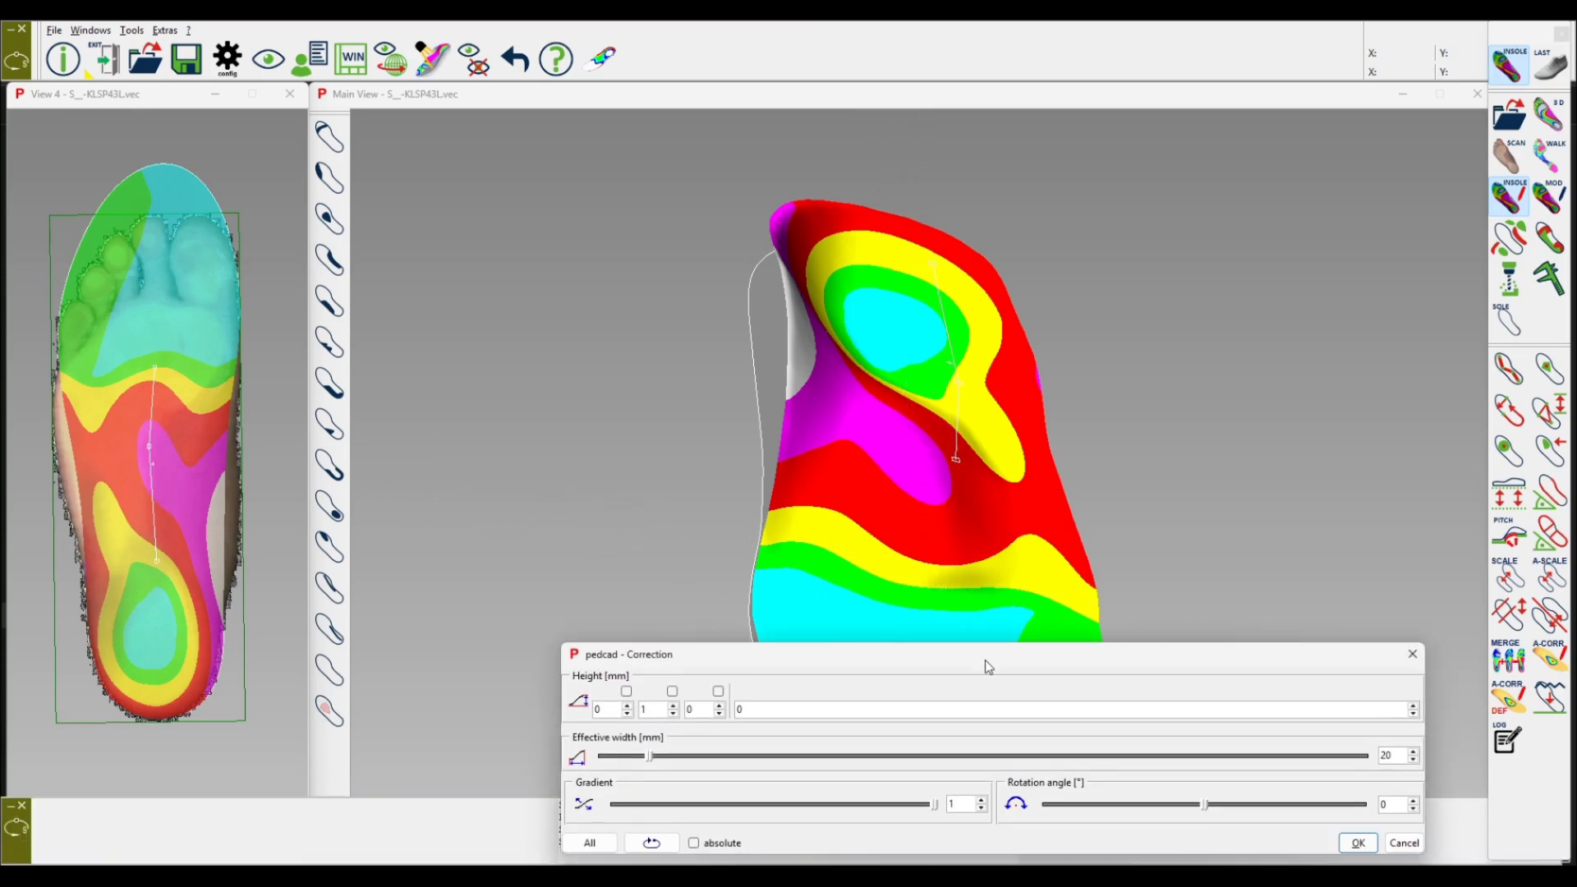
Step: Set the correction height at the line's middle point to -2.5 mm
{"action": "left_click_drag", "start_coordinate": [988, 666], "coordinate": [1188, 637]}
{"action": "middle_click_drag", "start_coordinate": [950, 455], "coordinate": [1037, 483]}
{"action": "left_click", "coordinate": [859, 680]}
{"action": "scroll", "coordinate": [858, 680], "scroll_direction": "down", "scroll_amount": 9}
{"action": "scroll", "coordinate": [859, 680], "scroll_direction": "up", "scroll_amount": 2}
{"action": "left_click_drag", "start_coordinate": [1124, 630], "coordinate": [860, 620]}
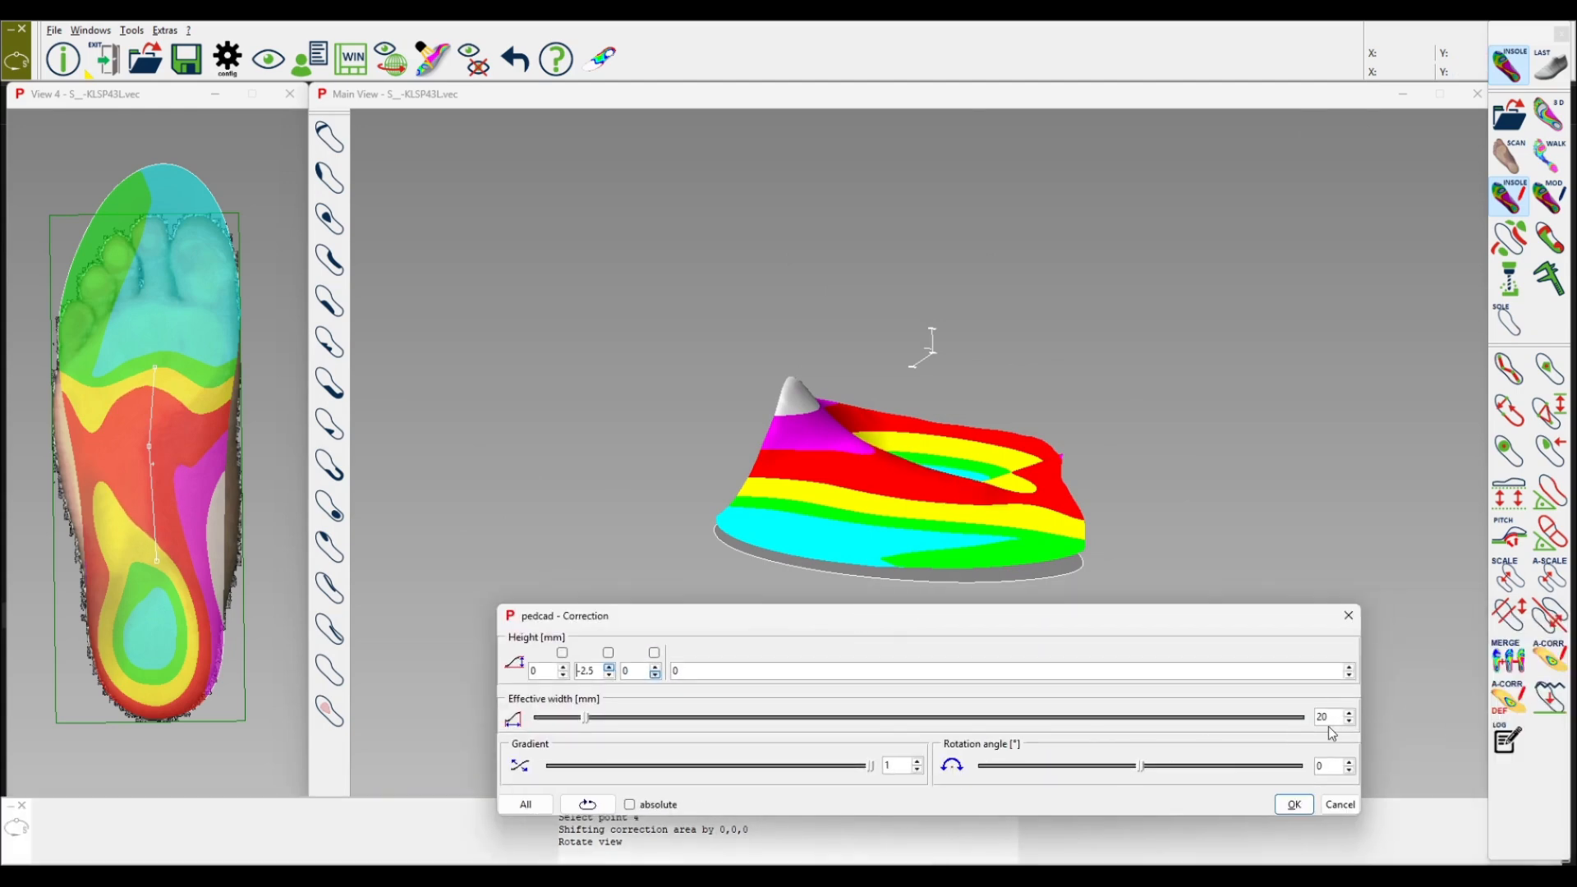
Step: Set the effective width to 44 mm and apply the line correction
{"action": "scroll", "coordinate": [1335, 713], "scroll_direction": "up", "scroll_amount": 12}
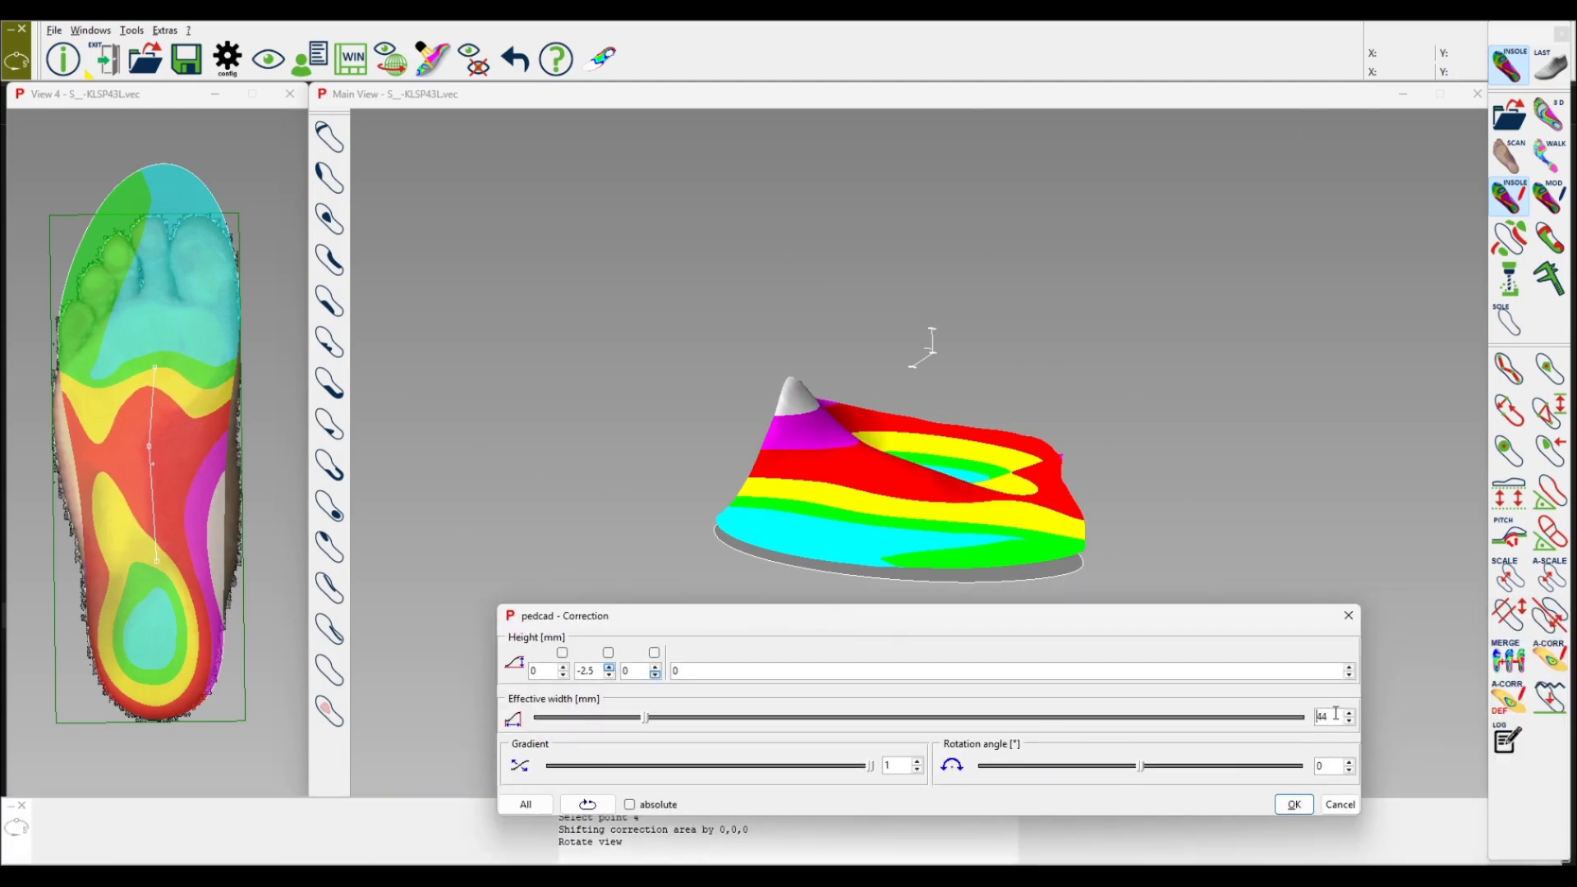
{"action": "key", "text": "ctrl"}
{"action": "left_click", "coordinate": [1294, 803]}
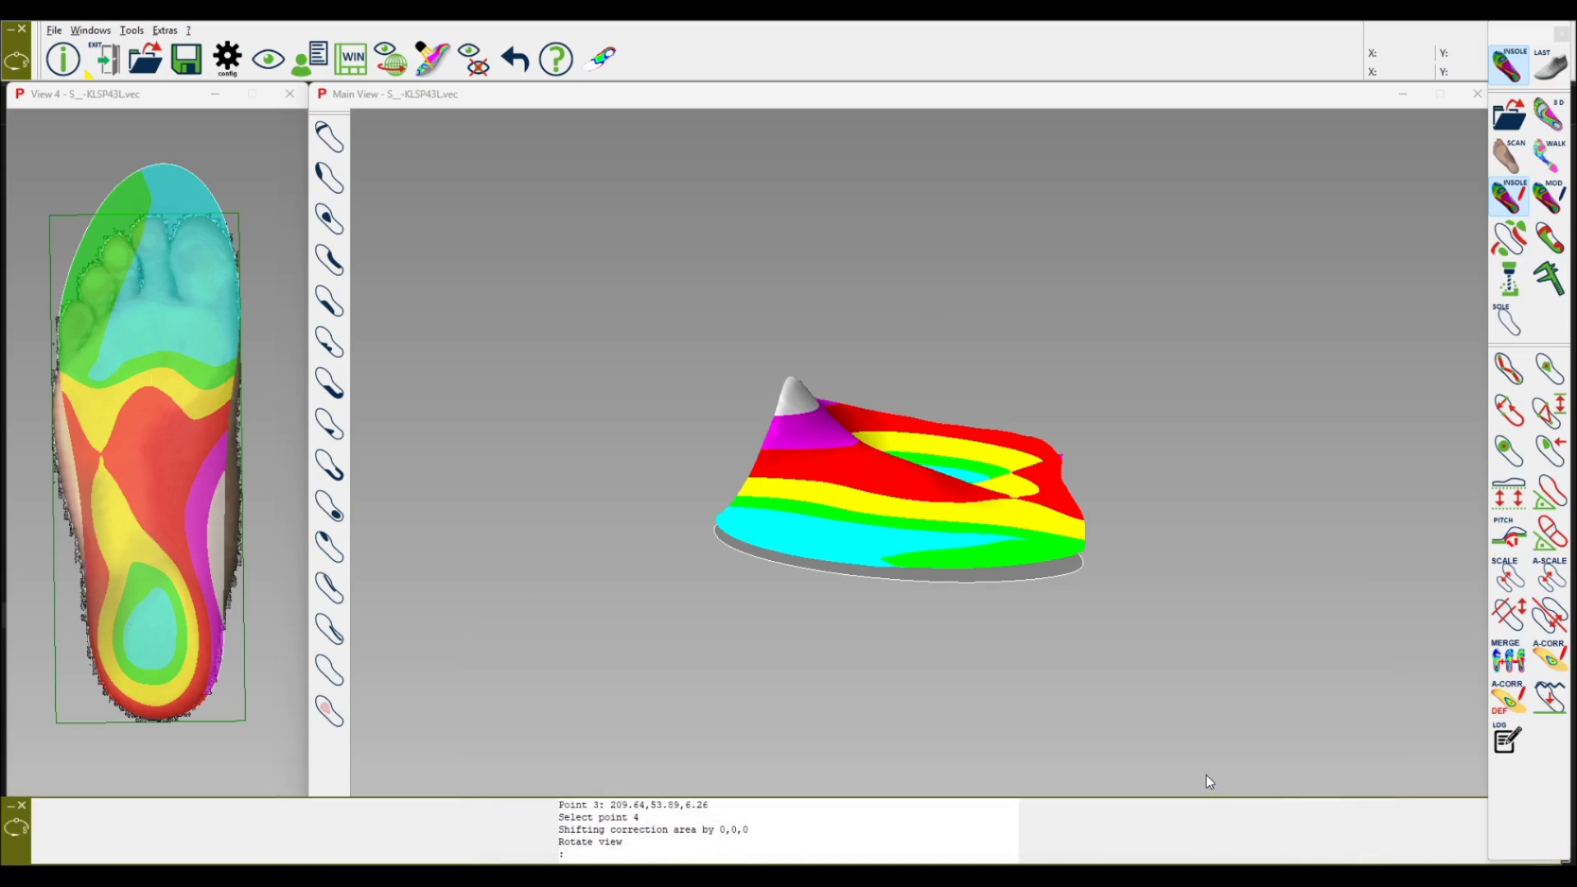
{"action": "middle_click_drag", "start_coordinate": [912, 550], "coordinate": [1138, 551]}
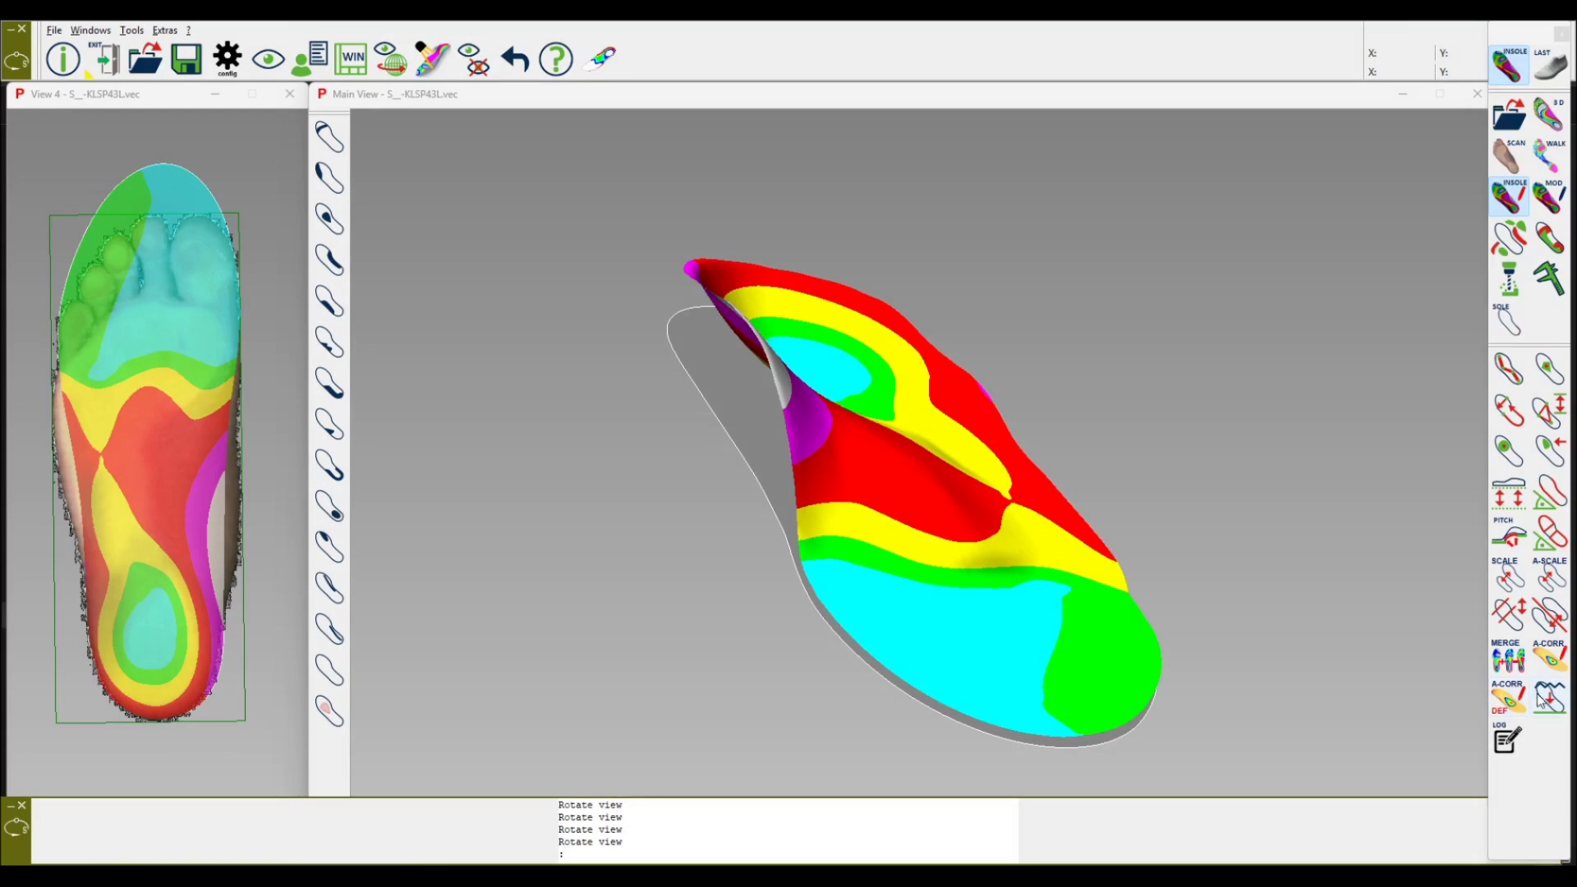
Step: Start partial-segment smoothing with a 20 mm diameter and mark the corrected midfoot area along the correction line
{"action": "left_click", "coordinate": [1552, 698]}
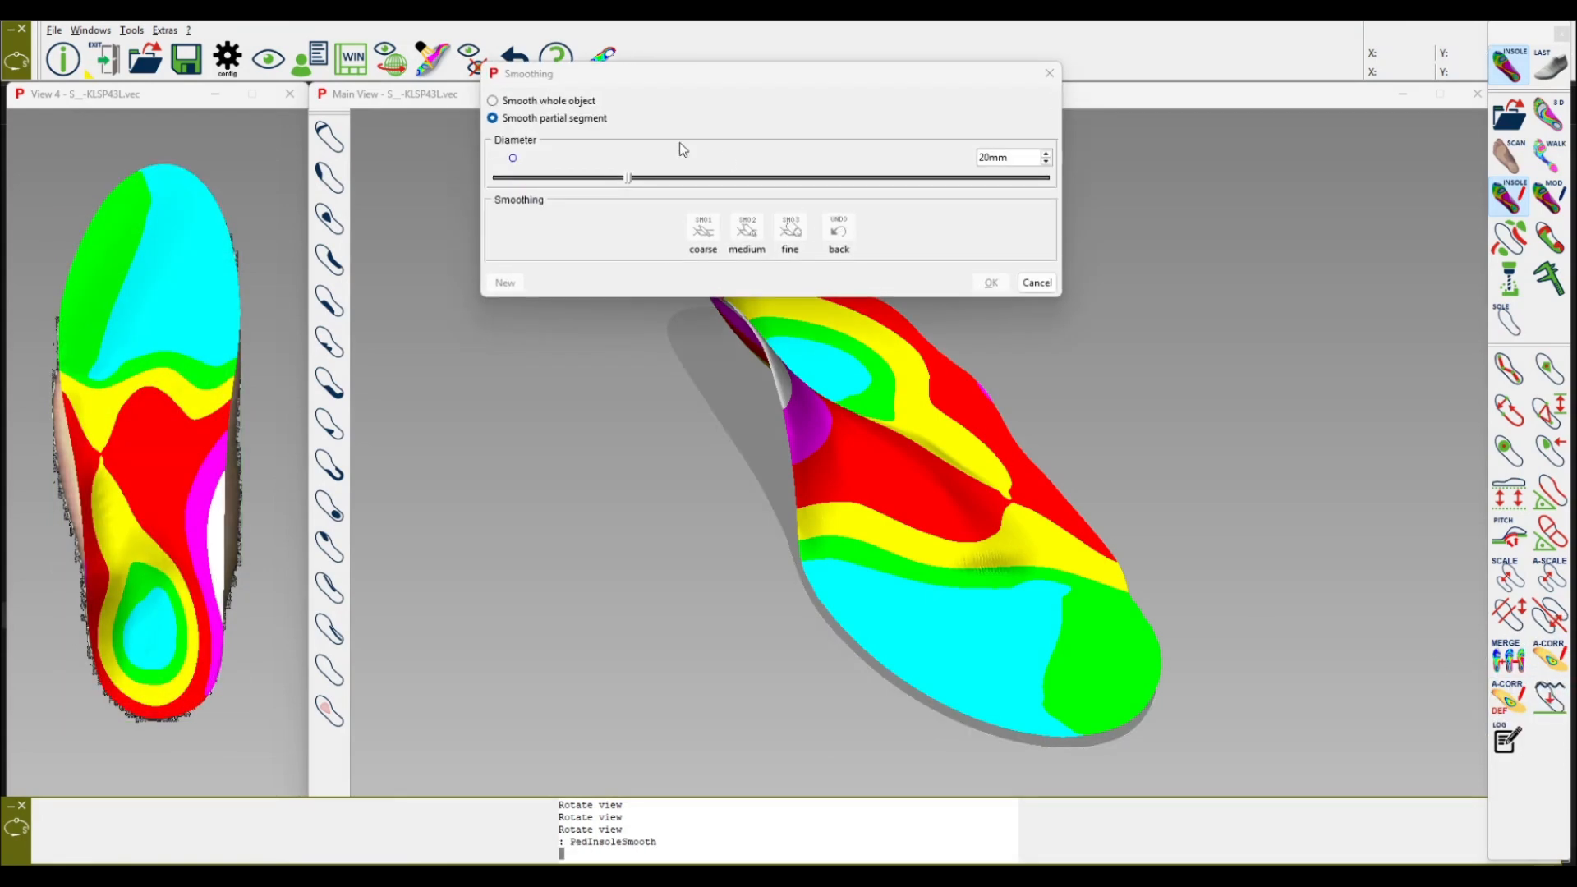
{"action": "left_click", "coordinate": [195, 381]}
{"action": "left_click", "coordinate": [189, 409]}
{"action": "left_click", "coordinate": [190, 421]}
{"action": "left_click", "coordinate": [183, 461]}
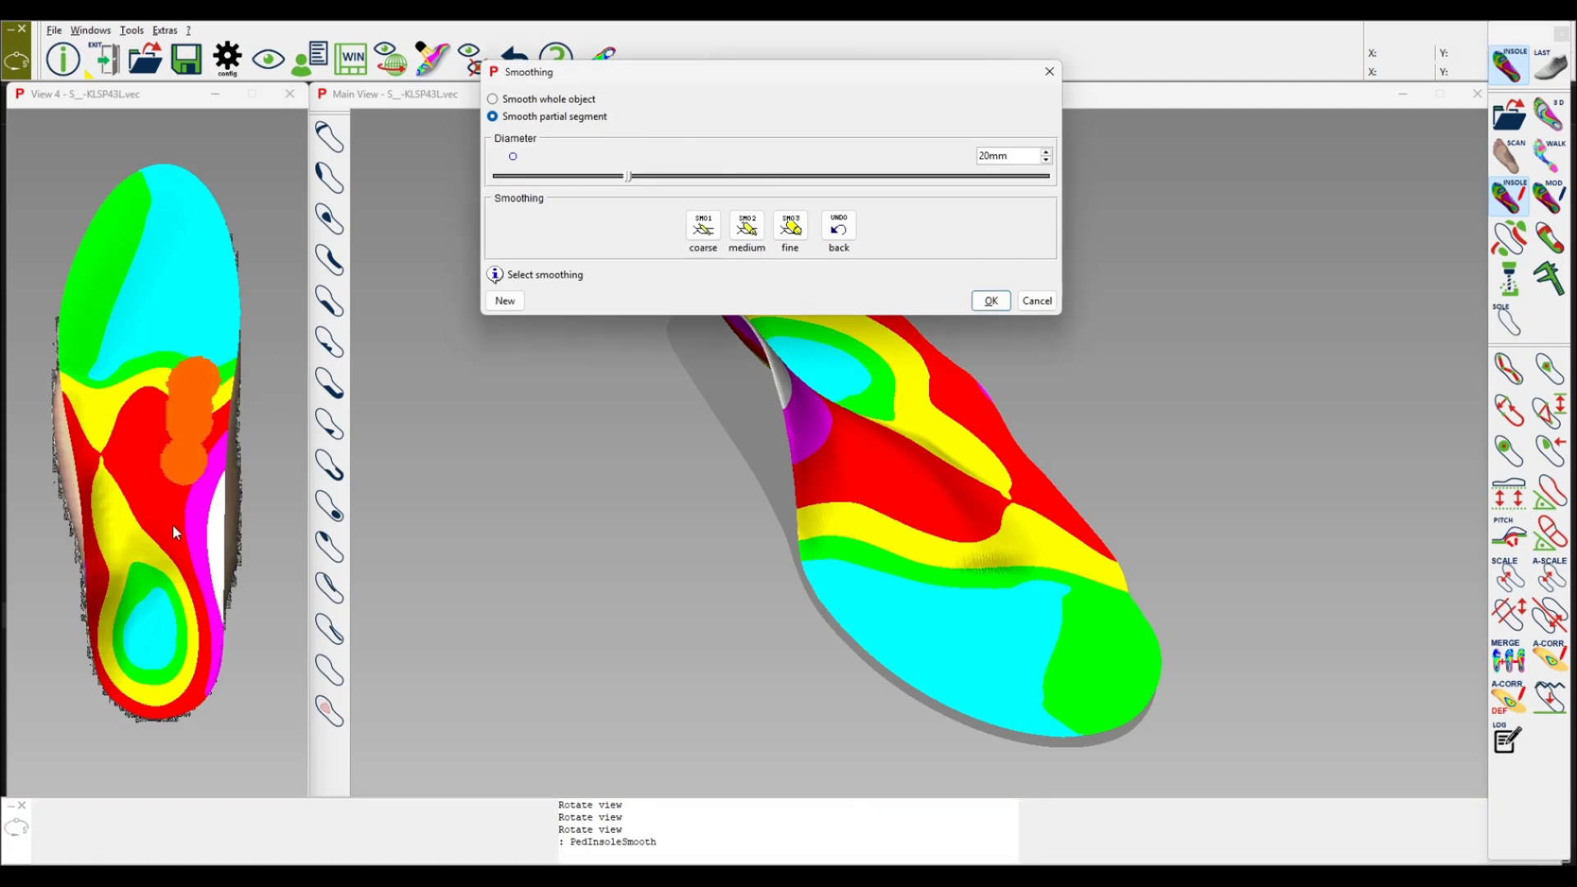
{"action": "left_click", "coordinate": [173, 523]}
{"action": "left_click", "coordinate": [156, 572]}
{"action": "left_click", "coordinate": [114, 617]}
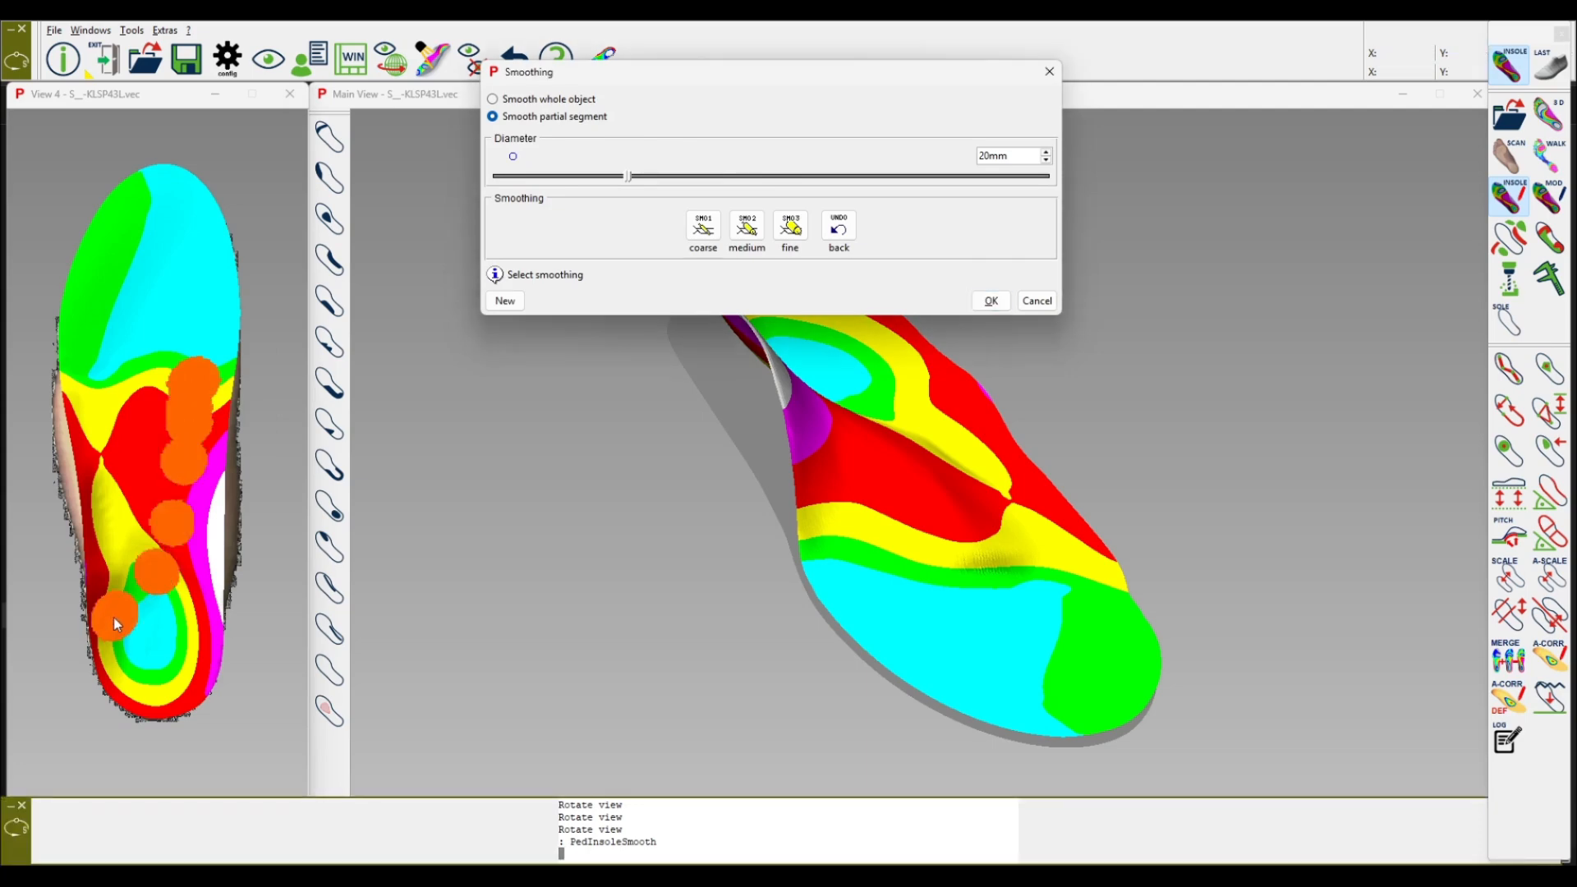
{"action": "left_click", "coordinate": [142, 602]}
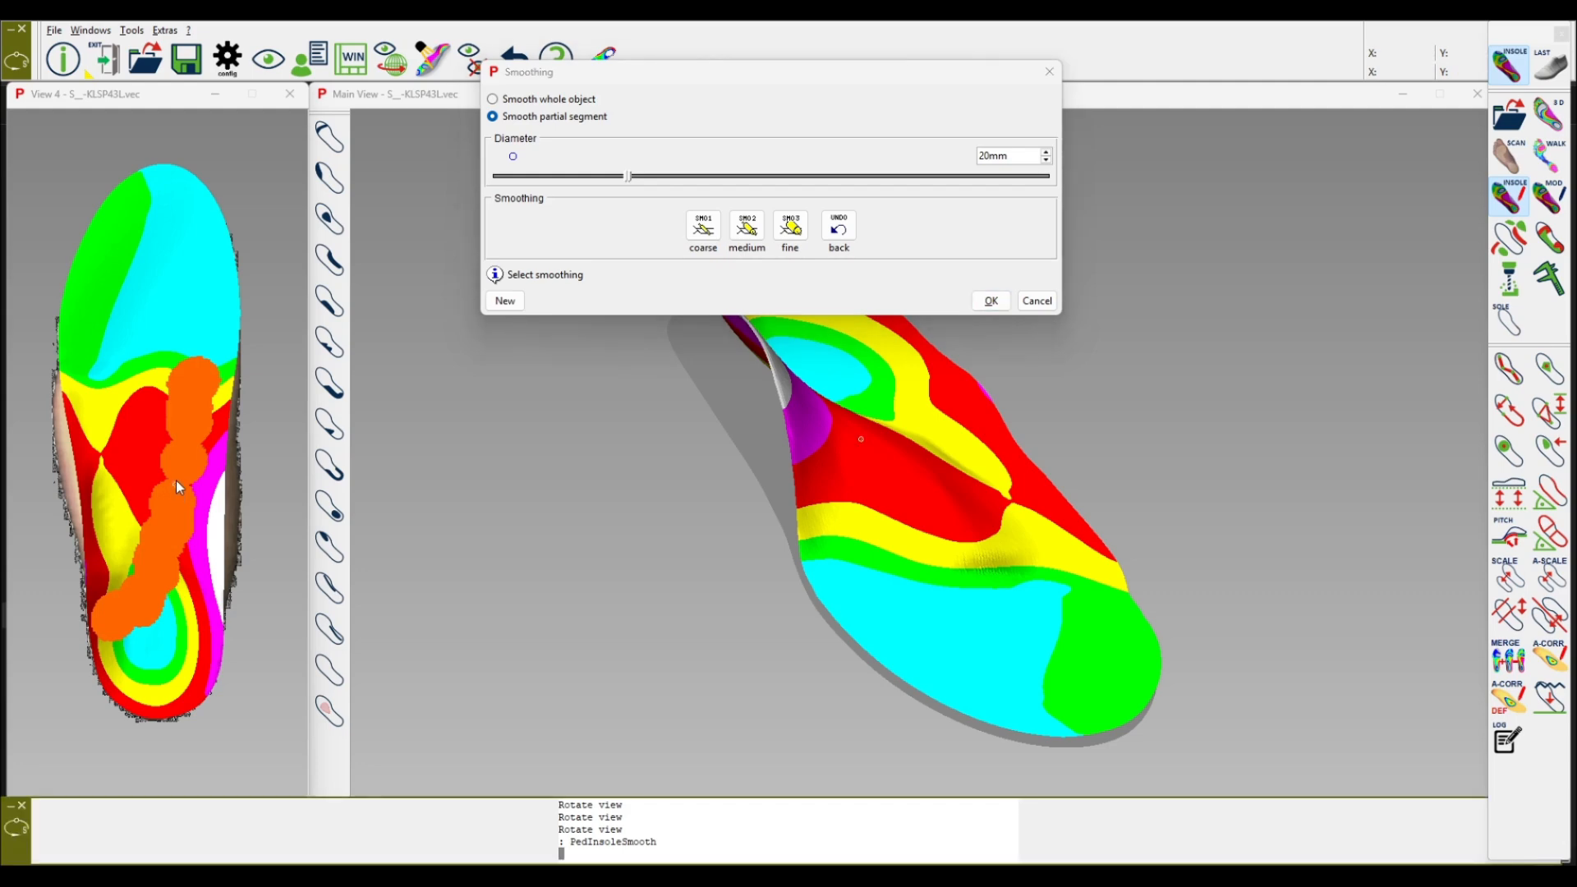
Step: Apply fine smoothing to the marked segment and confirm the smoothing
{"action": "scroll", "coordinate": [169, 513], "scroll_direction": "up", "scroll_amount": 5}
{"action": "scroll", "coordinate": [166, 522], "scroll_direction": "down", "scroll_amount": 2}
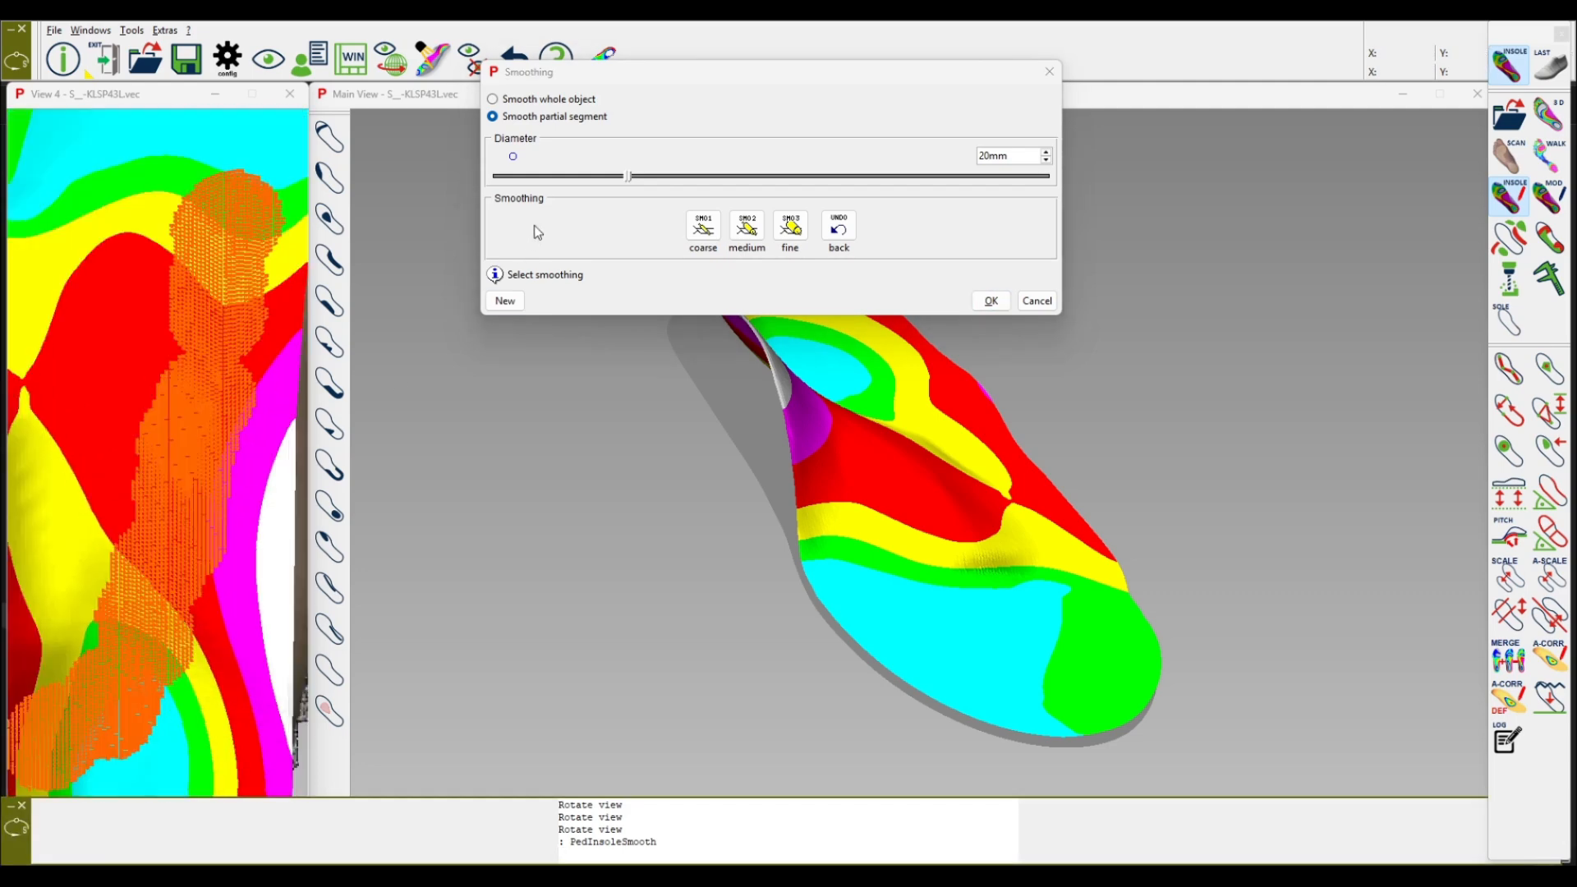
{"action": "left_click", "coordinate": [793, 234]}
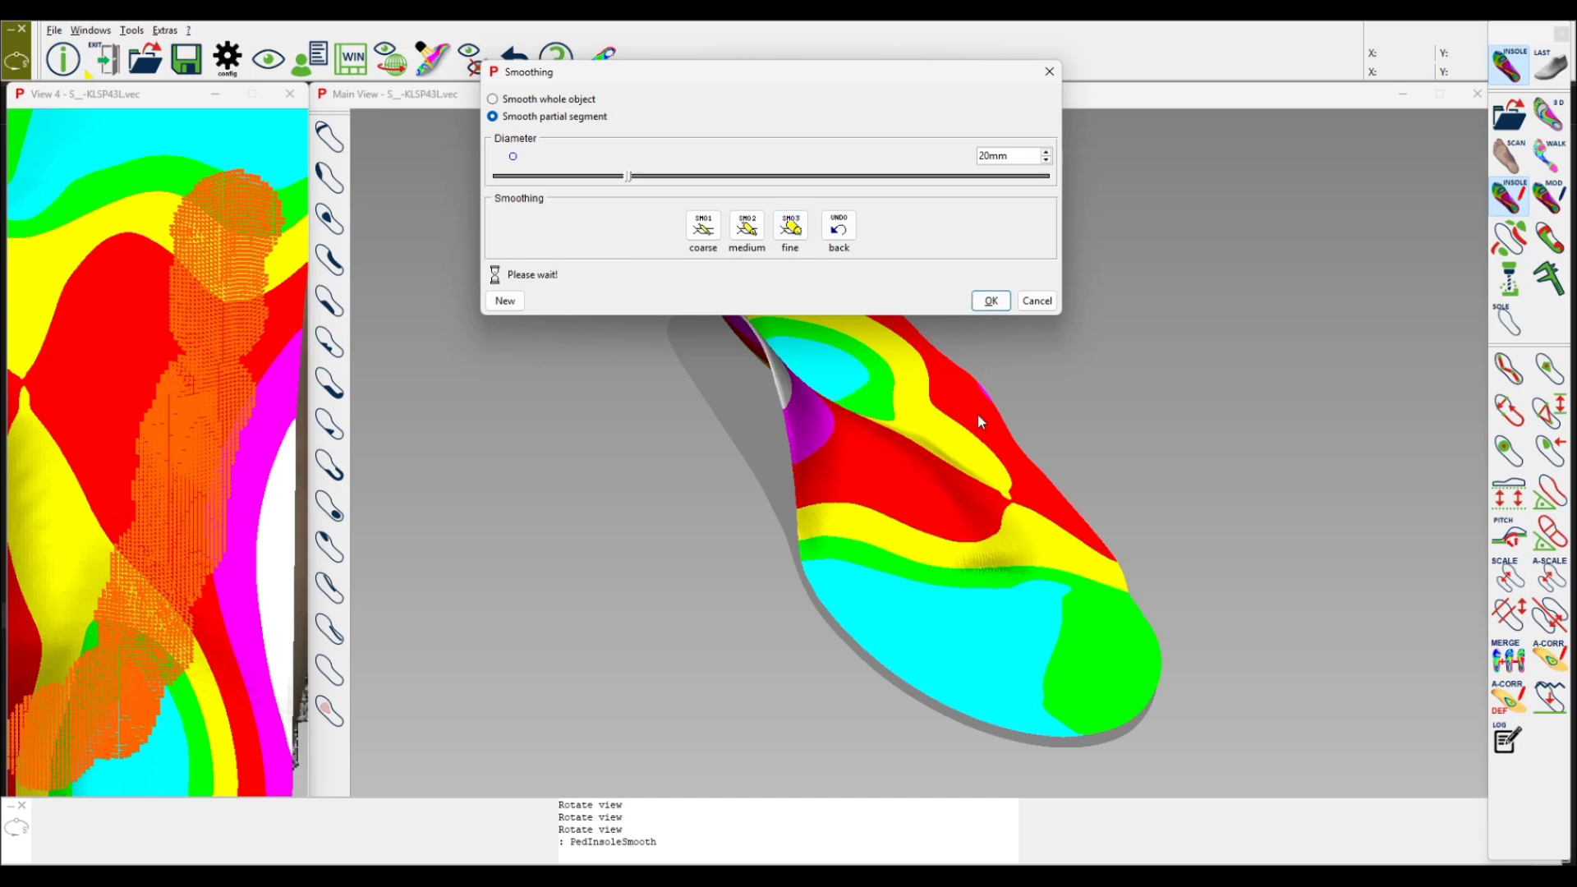
{"action": "left_click", "coordinate": [1000, 304]}
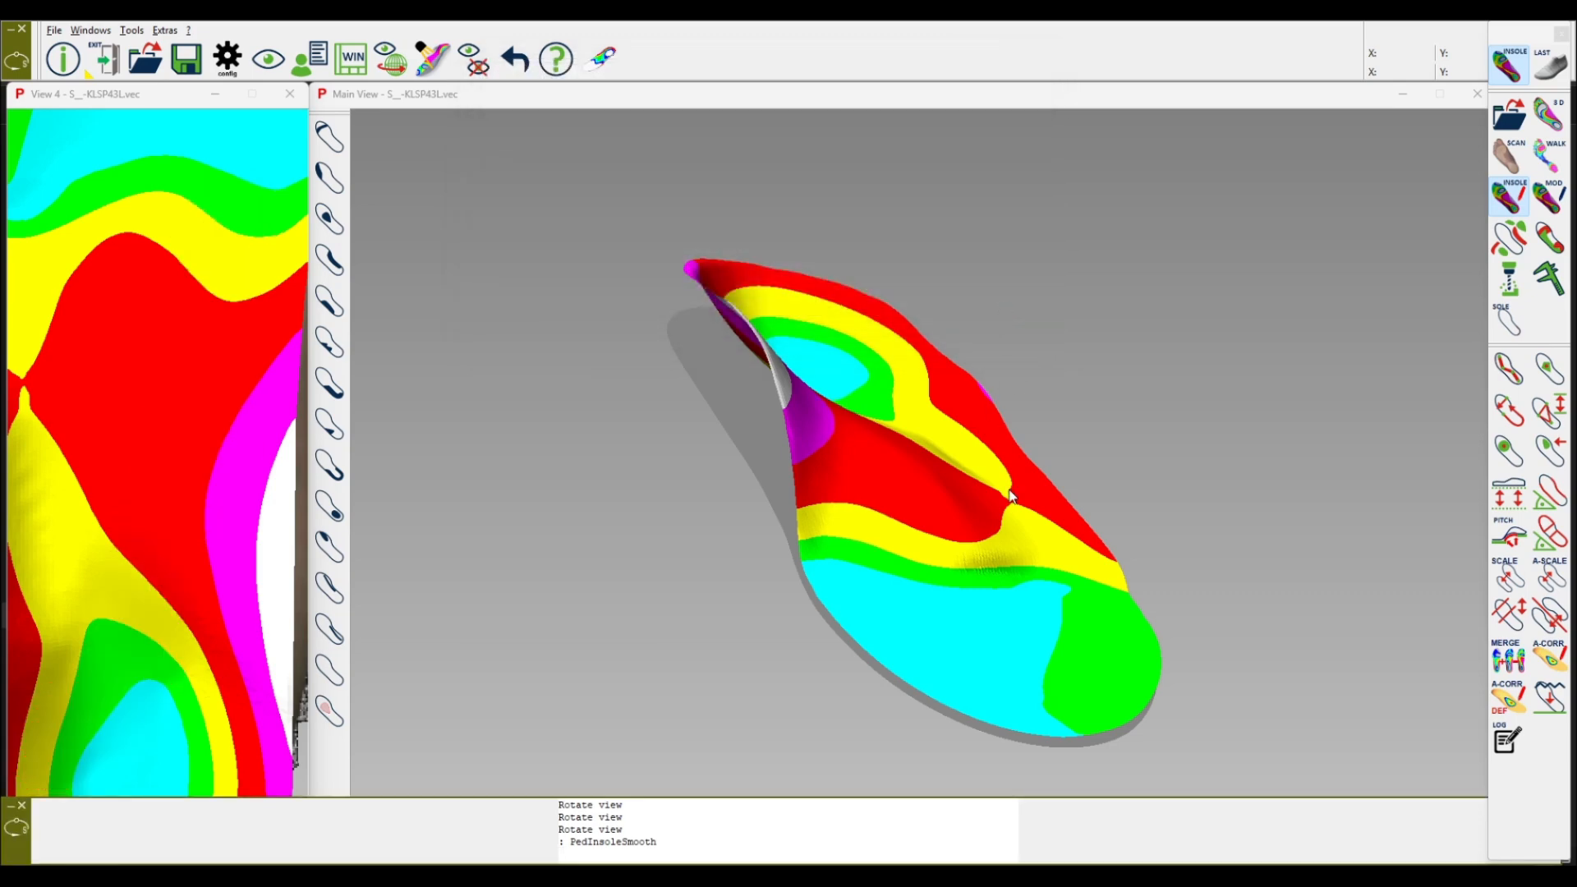
Step: Rotate and zoom the 3D view to inspect the smoothed midfoot area
{"action": "middle_click_drag", "start_coordinate": [966, 453], "coordinate": [1081, 555]}
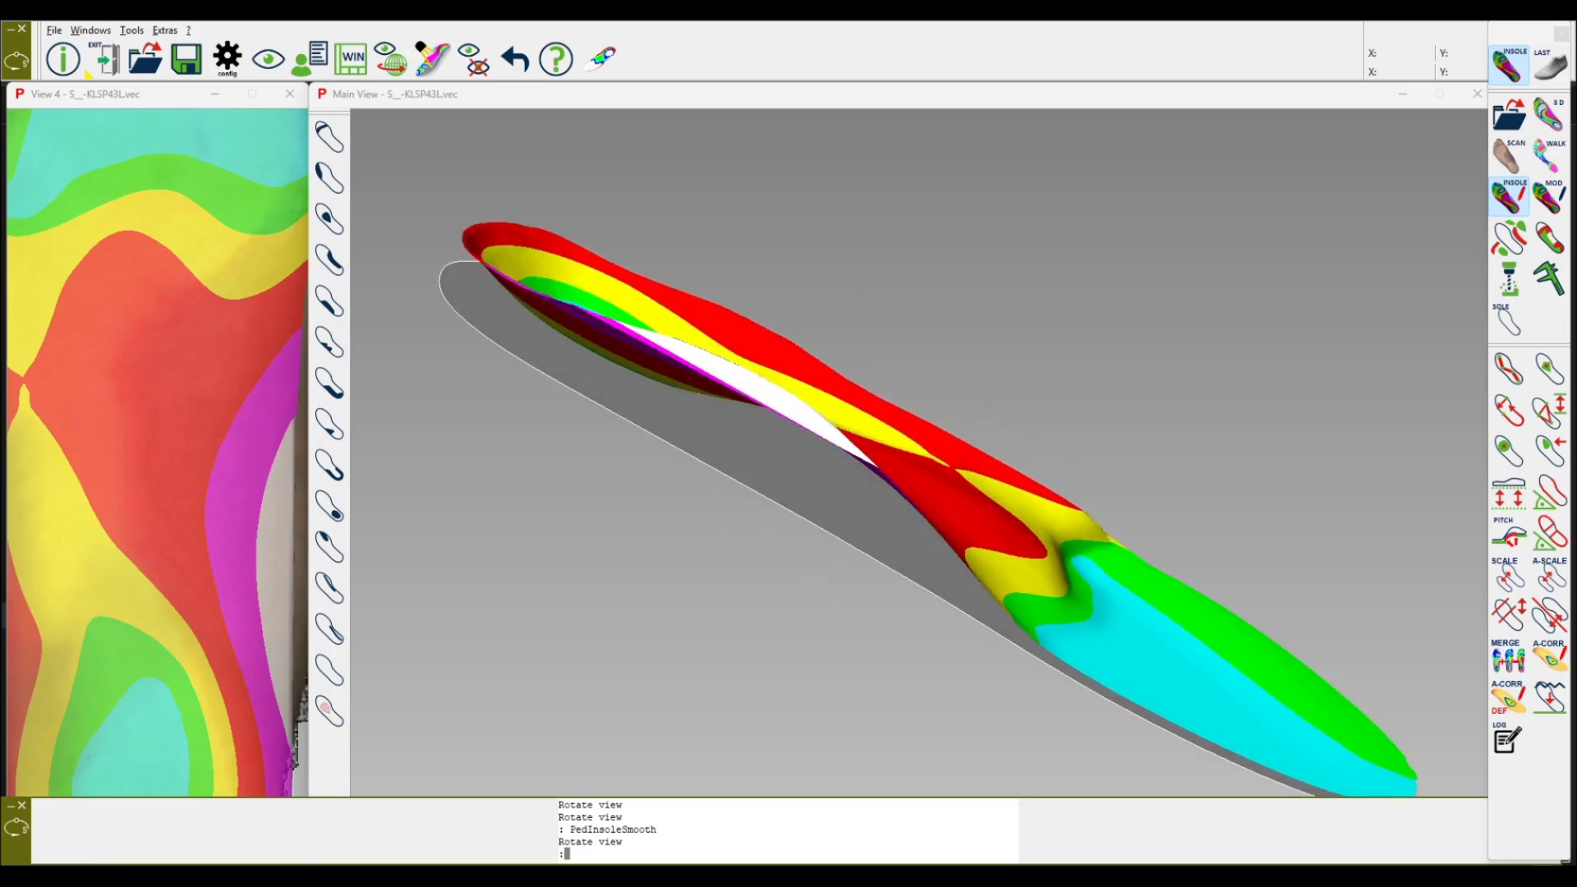
{"action": "scroll", "coordinate": [1081, 552], "scroll_direction": "up", "scroll_amount": 3}
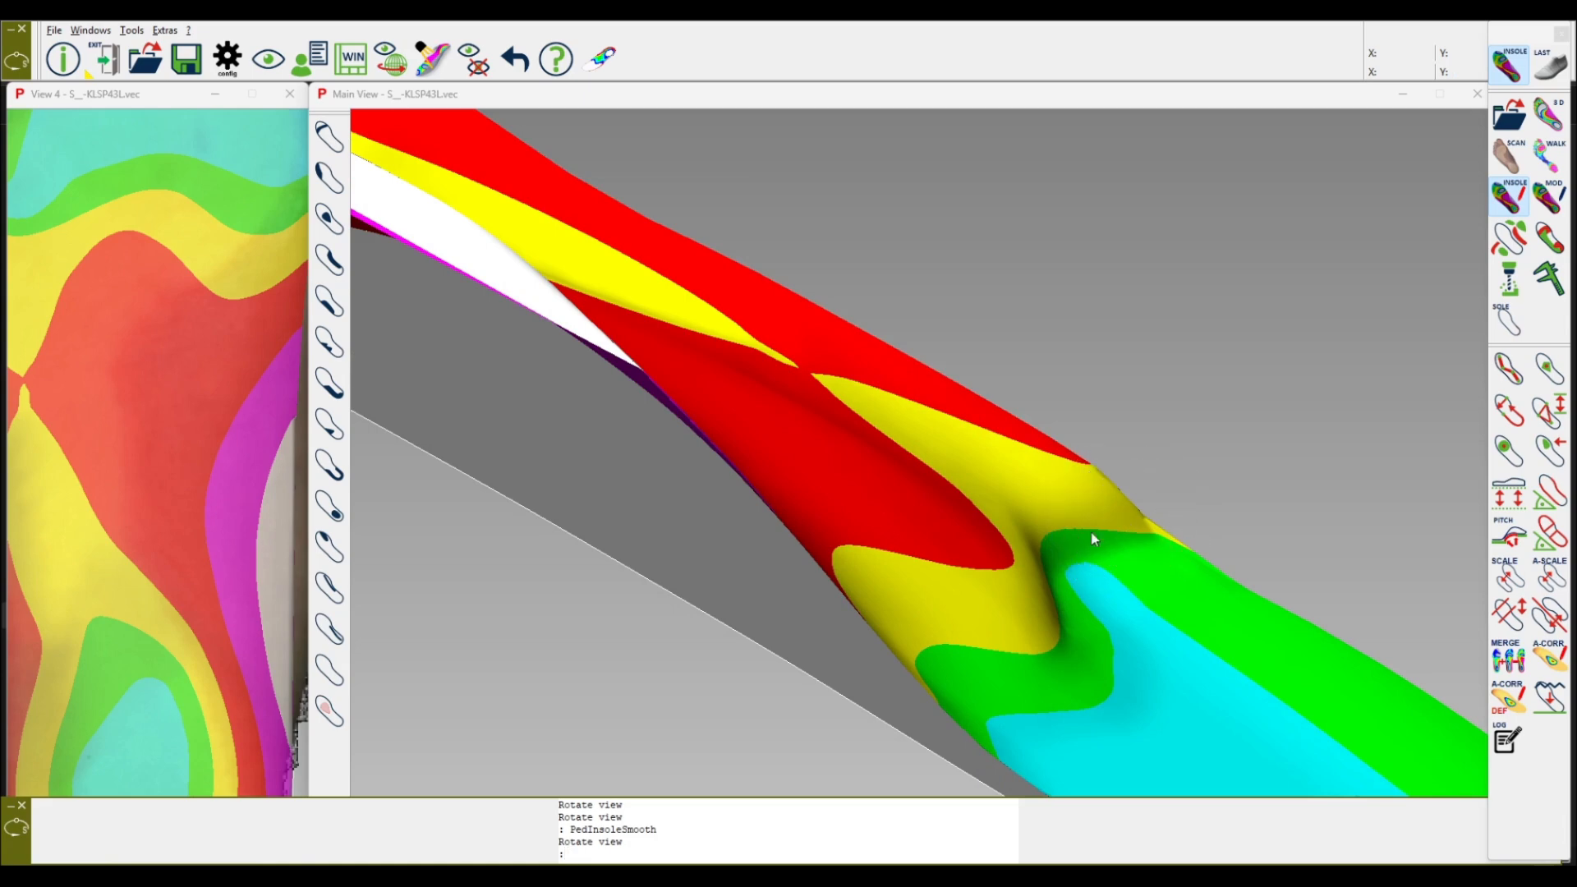
{"action": "middle_click_drag", "start_coordinate": [1022, 622], "coordinate": [644, 449]}
{"action": "scroll", "coordinate": [755, 469], "scroll_direction": "down", "scroll_amount": 3}
{"action": "scroll", "coordinate": [568, 422], "scroll_direction": "down", "scroll_amount": 3}
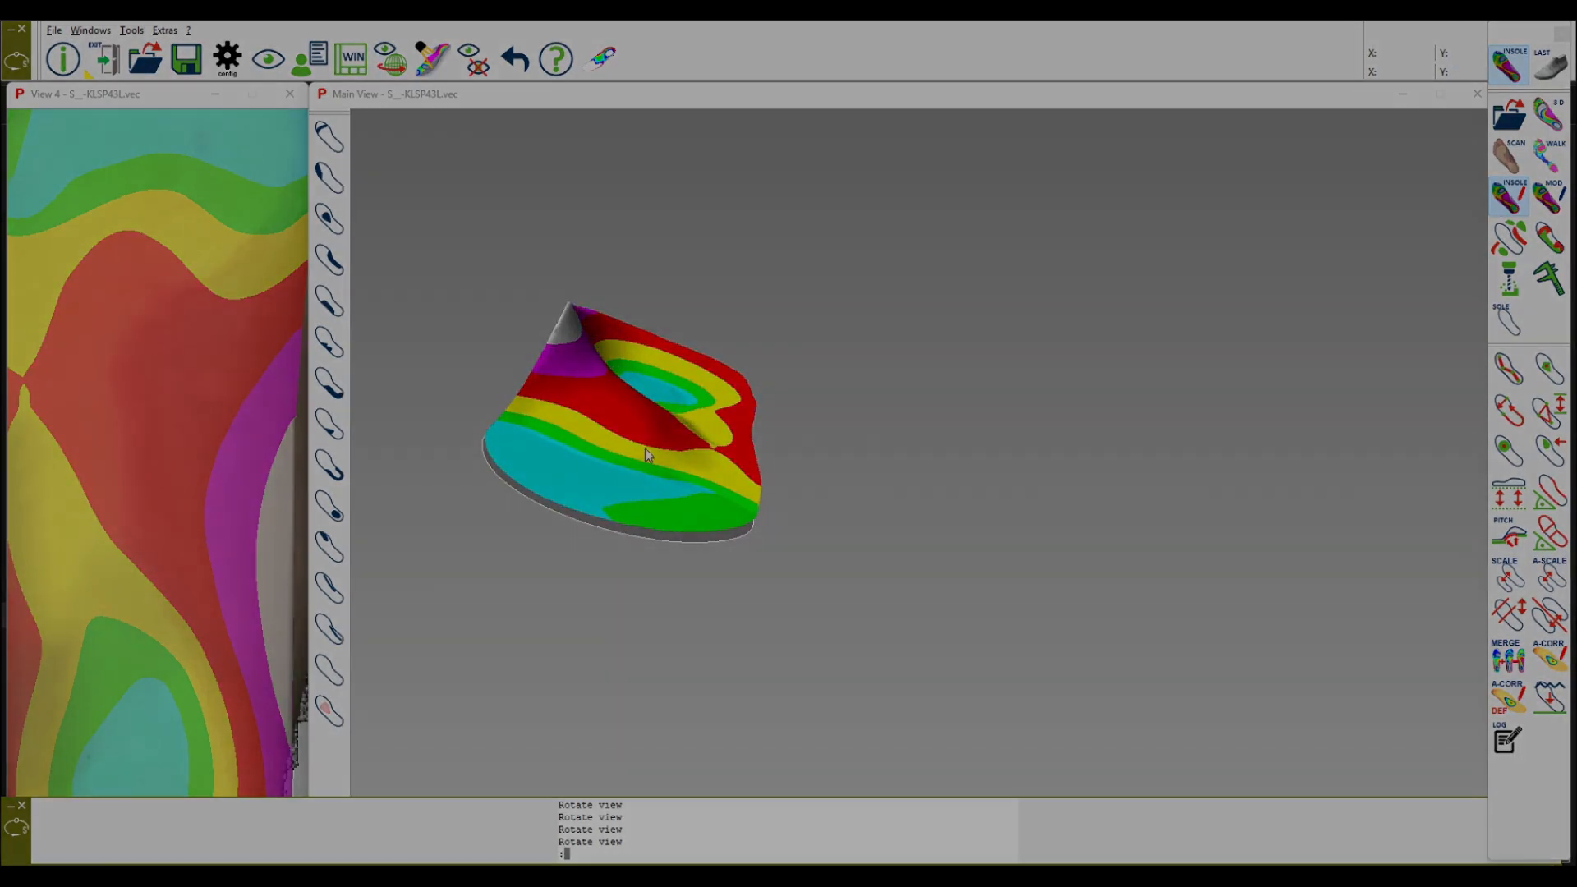